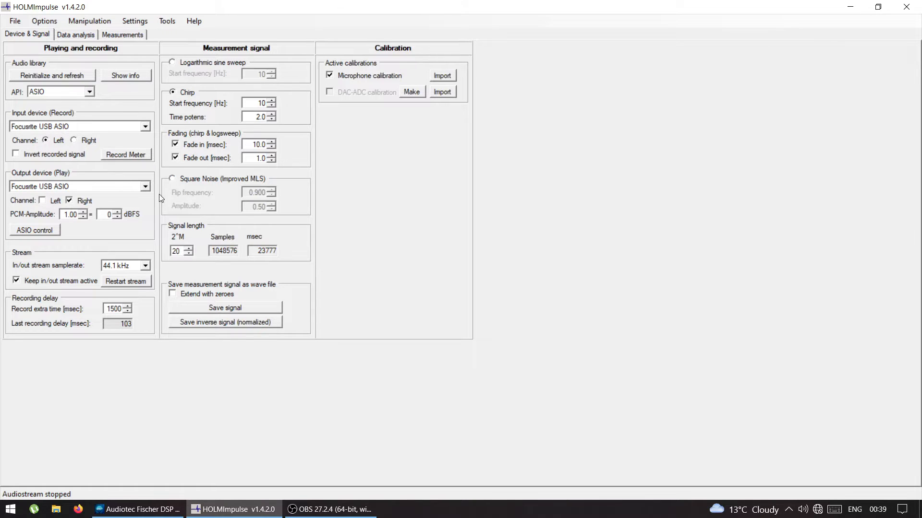
Choose the sub measurement for slot A and measure it with a 10 to 150 Hz signal.
left_click(67, 35)
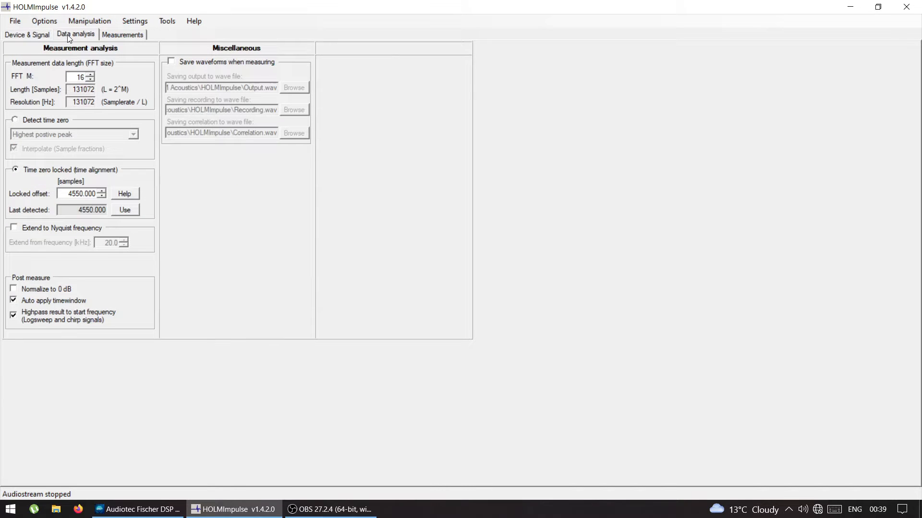
left_click(110, 38)
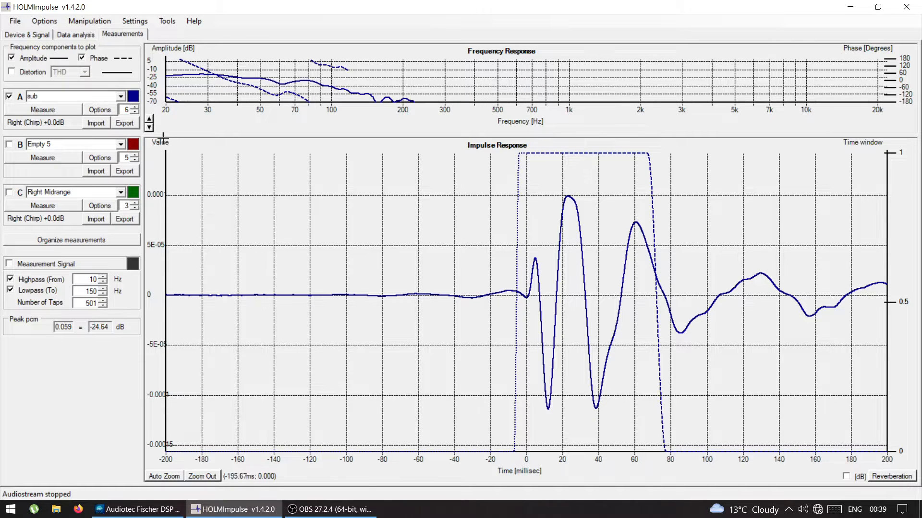
left_click(121, 97)
left_click_drag(119, 133, 120, 109)
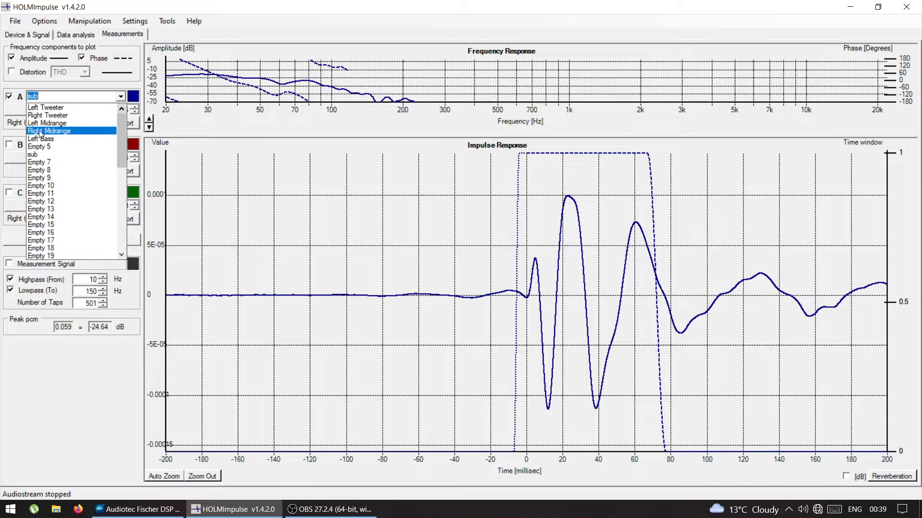
left_click(40, 154)
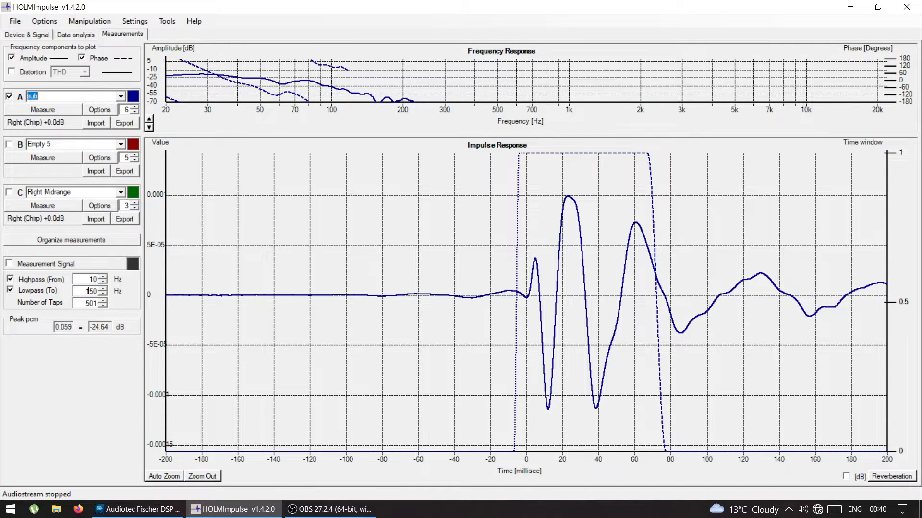
left_click(42, 110)
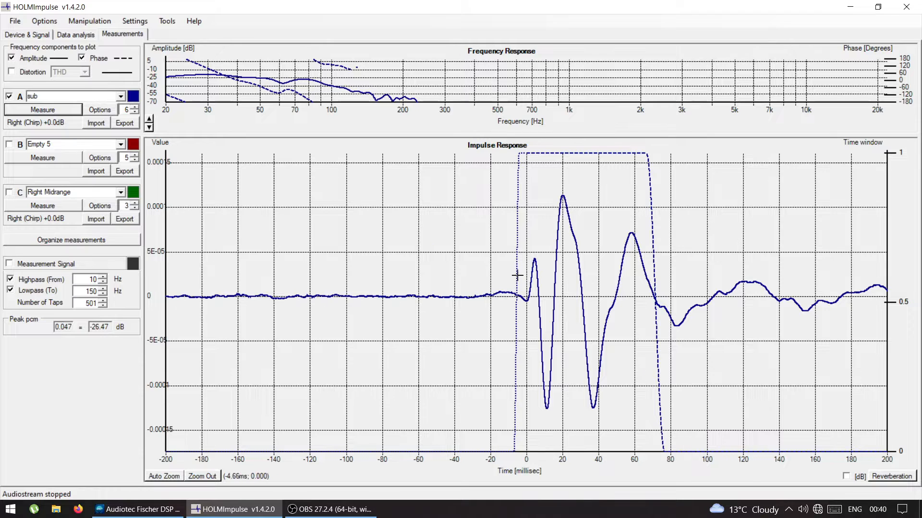
left_click(571, 303)
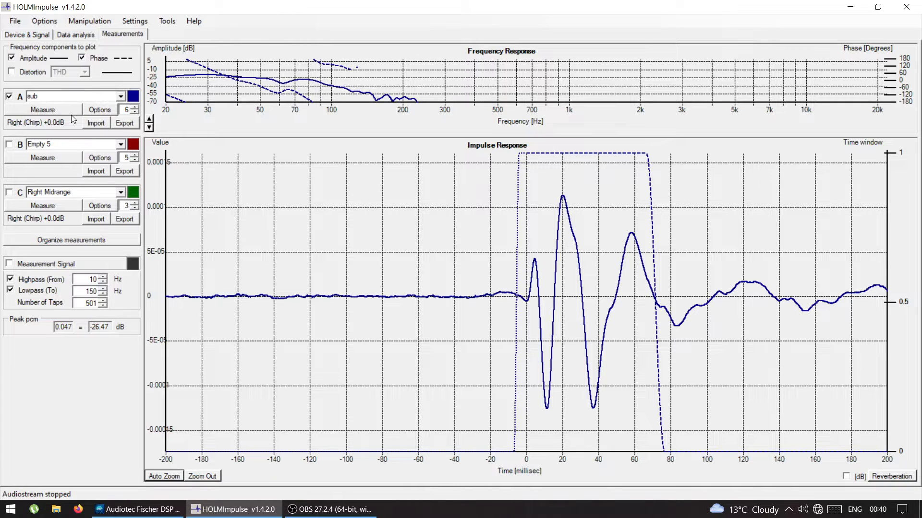
Try time-zero offsets of 5000 and 4000 samples in the sub's measurement options.
left_click(98, 111)
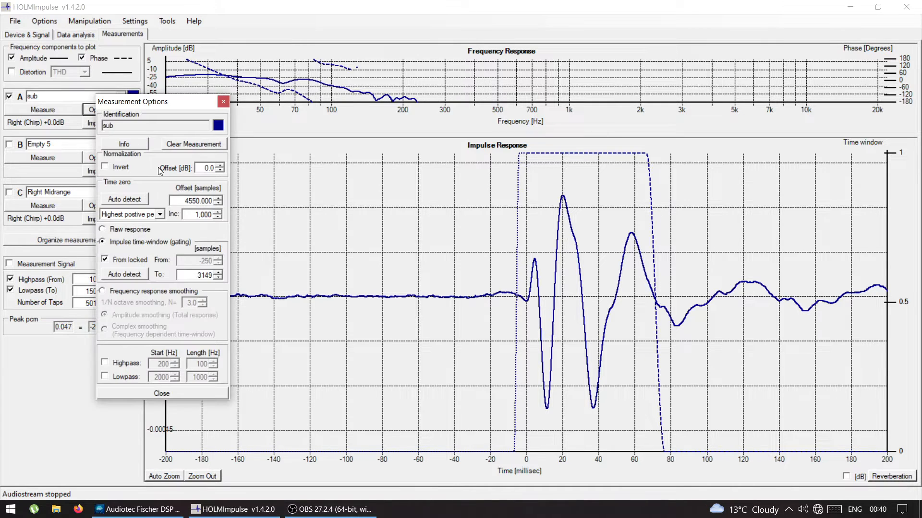
double_click(181, 201)
type("5000")
key("Return")
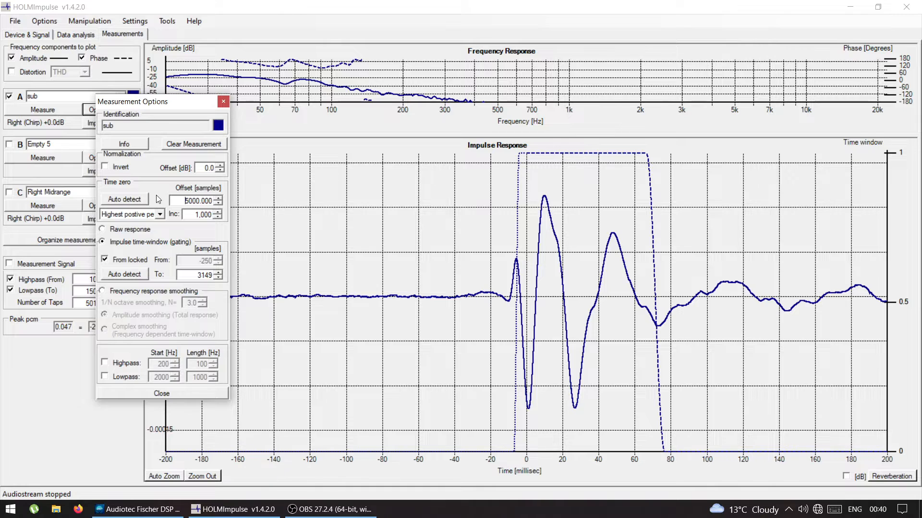
double_click(199, 202)
key("Down")
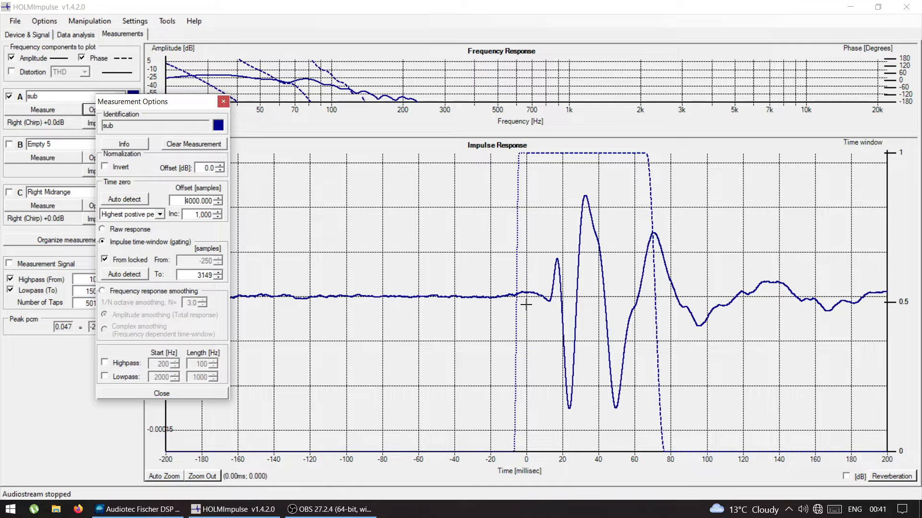
Restore the sub's time-zero offset to 4550 samples and close the measurement options.
double_click(197, 201)
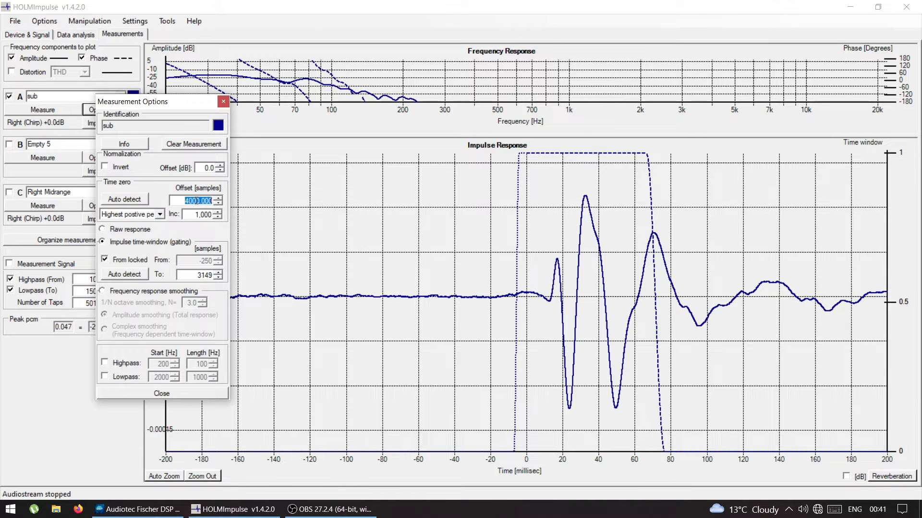
type("4550")
key("Return")
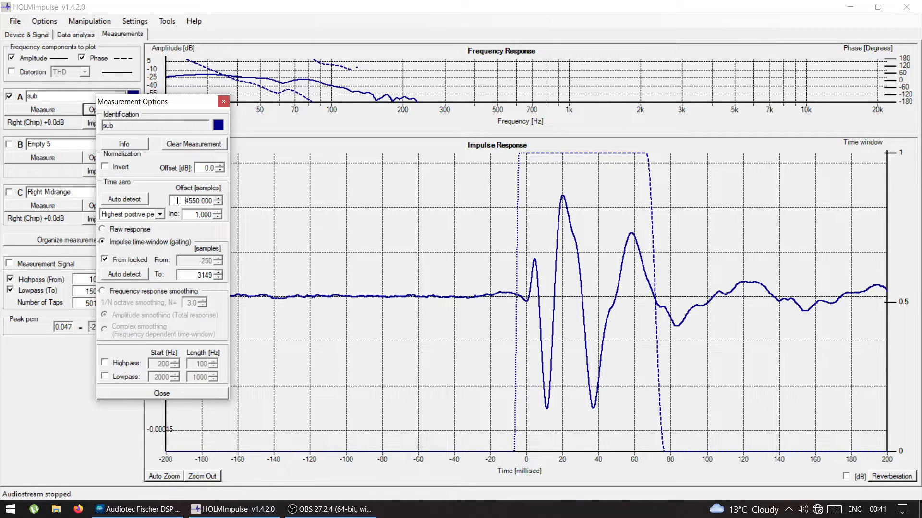
left_click(223, 102)
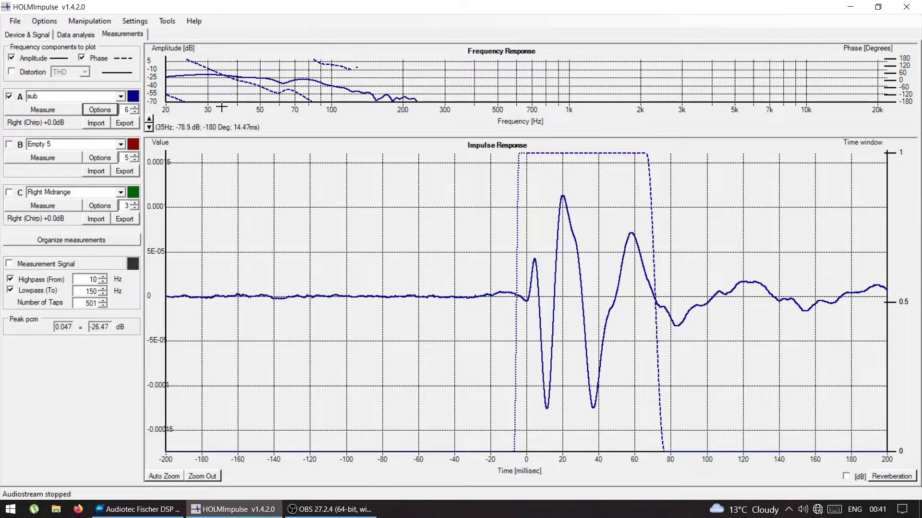
Make sure the data analysis uses locked time zero, and measure the sub in slot A again.
left_click(70, 38)
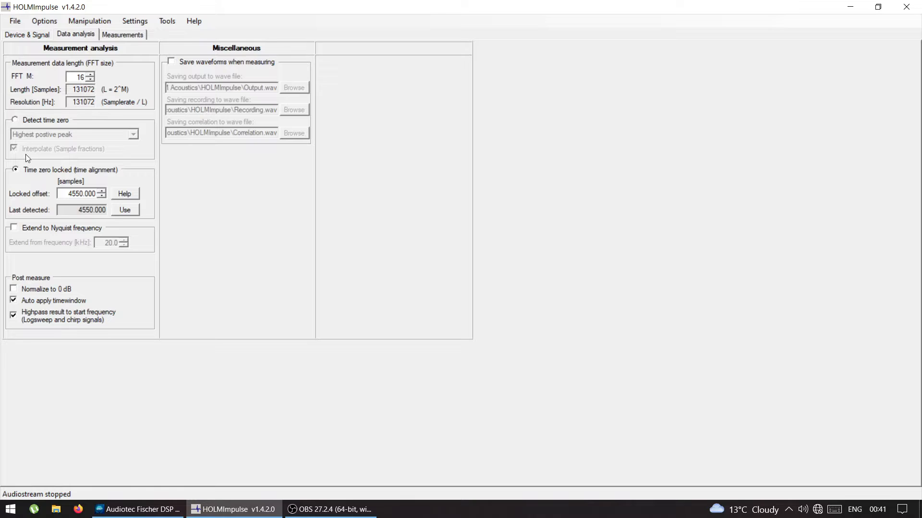
left_click(15, 122)
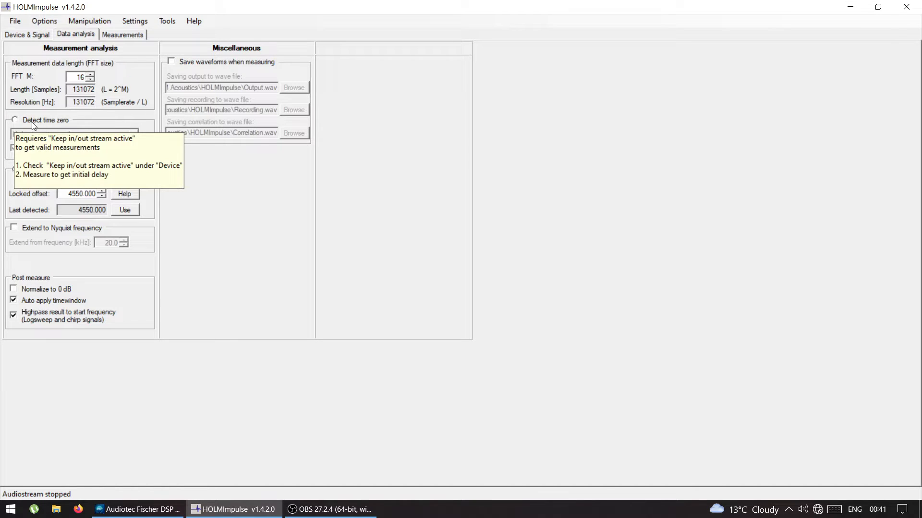
left_click(29, 170)
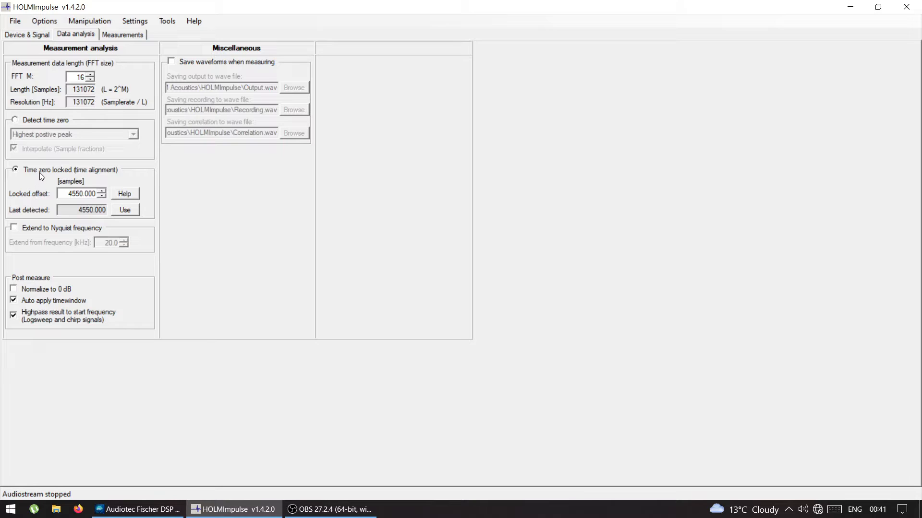
mouse_move(42, 176)
left_click(111, 37)
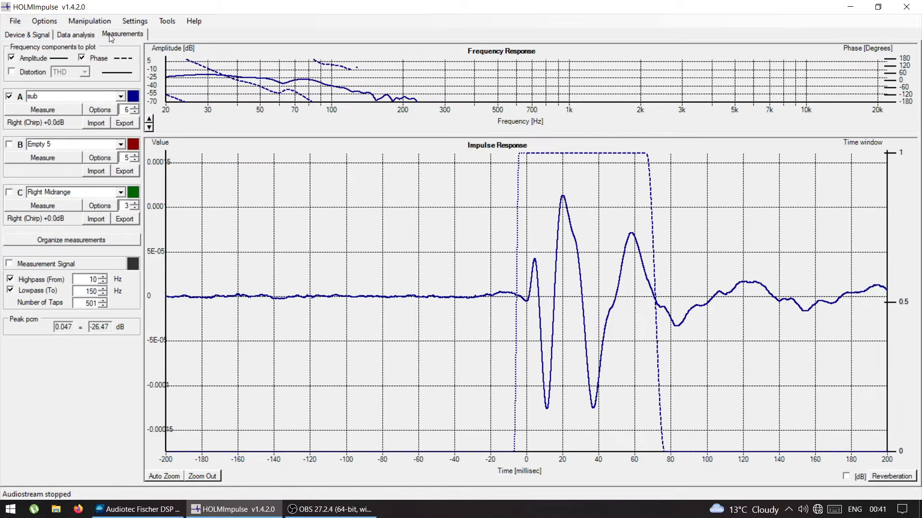
left_click(51, 110)
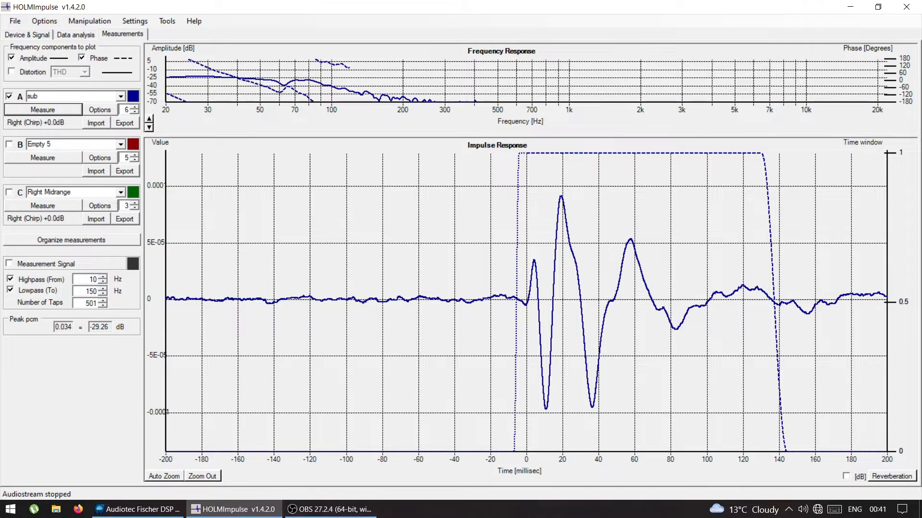
Switch to the Audiotec Fischer DSP PC-Tool and review the output channel settings and the time configuration.
left_click(146, 511)
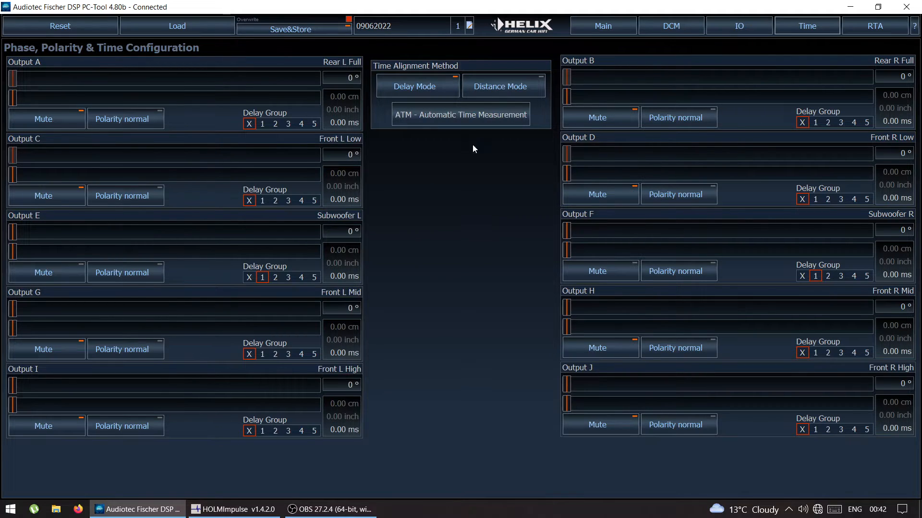
left_click(603, 28)
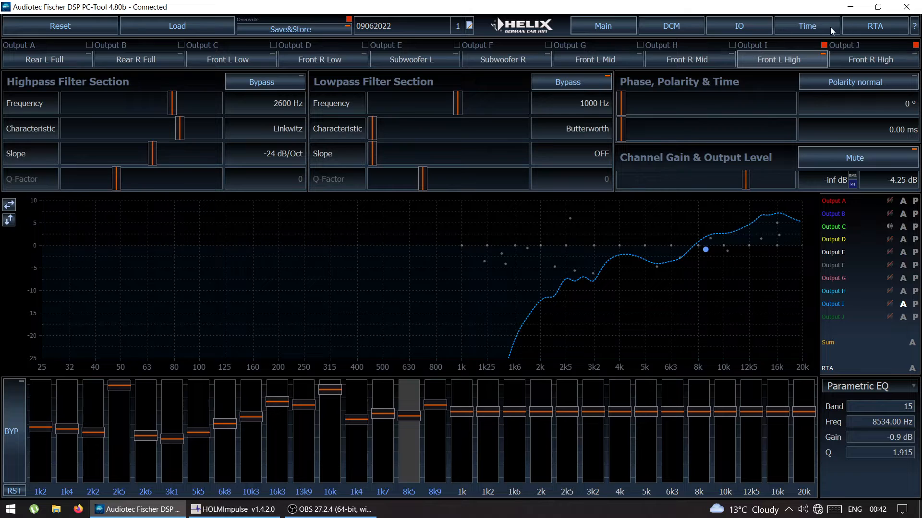
left_click(812, 28)
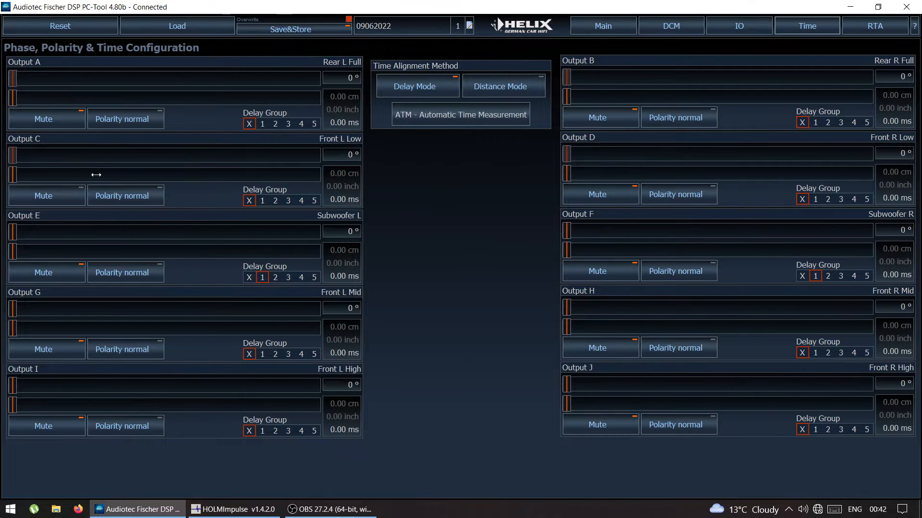
Switch back to HOLMImpulse, assign Left Bass to slot B and show its trace.
key("alt+Tab")
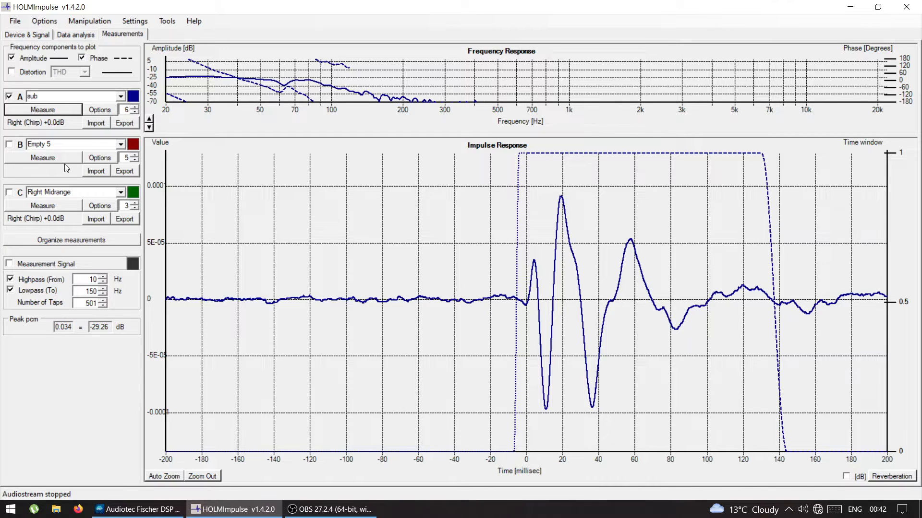
left_click(120, 144)
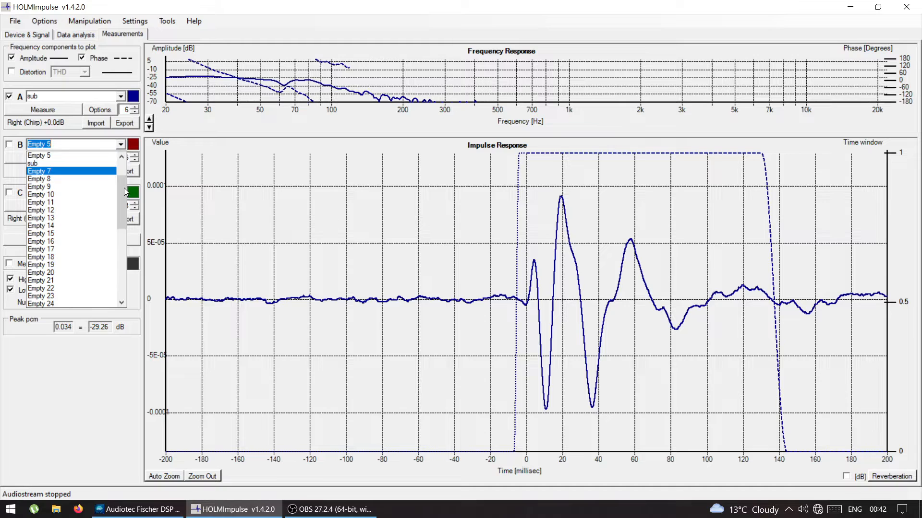
left_click_drag(124, 188, 123, 169)
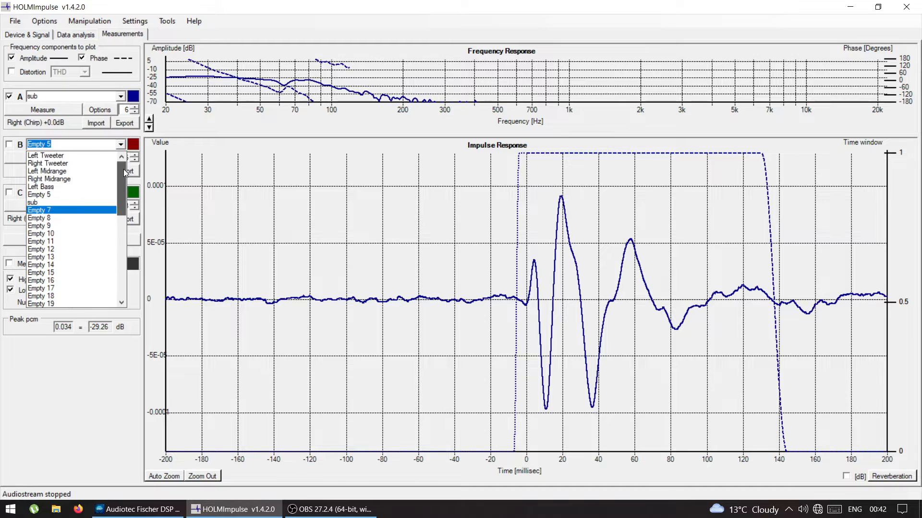
left_click(62, 188)
left_click(9, 146)
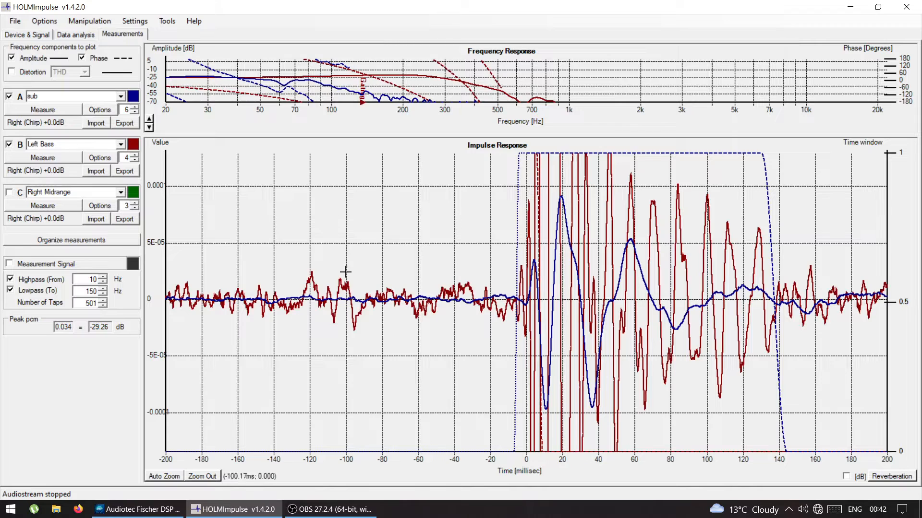
Set the signal highpass to 40 Hz and lowpass to 350 Hz, measure Left Bass and hide the measurement signal trace.
double_click(85, 280)
type("40")
double_click(80, 292)
type("350")
left_click(39, 159)
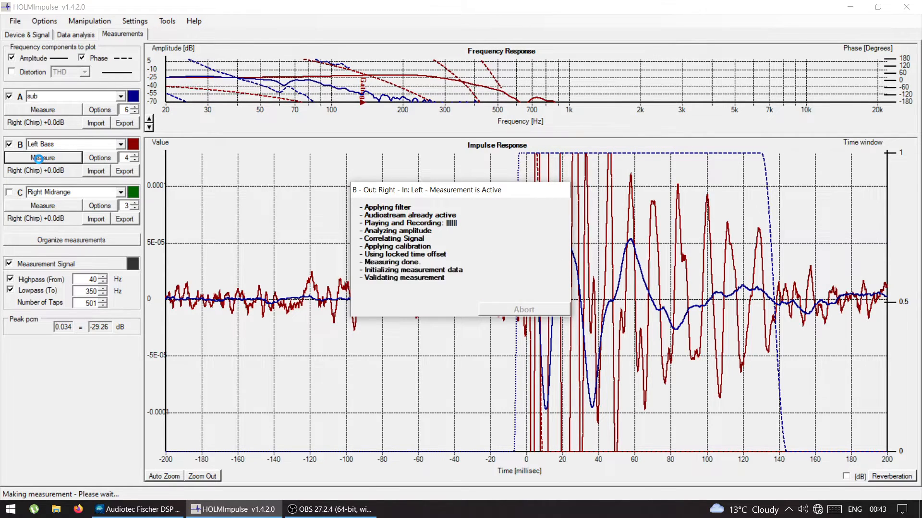
left_click(10, 264)
double_click(500, 276)
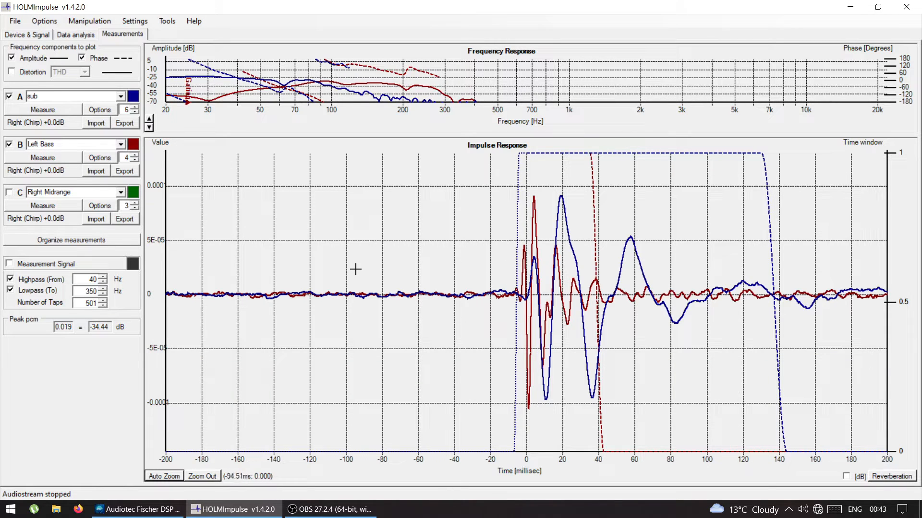
Hide the sub trace in slot A and zoom in on the Left Bass impulse response around time zero.
left_click(9, 145)
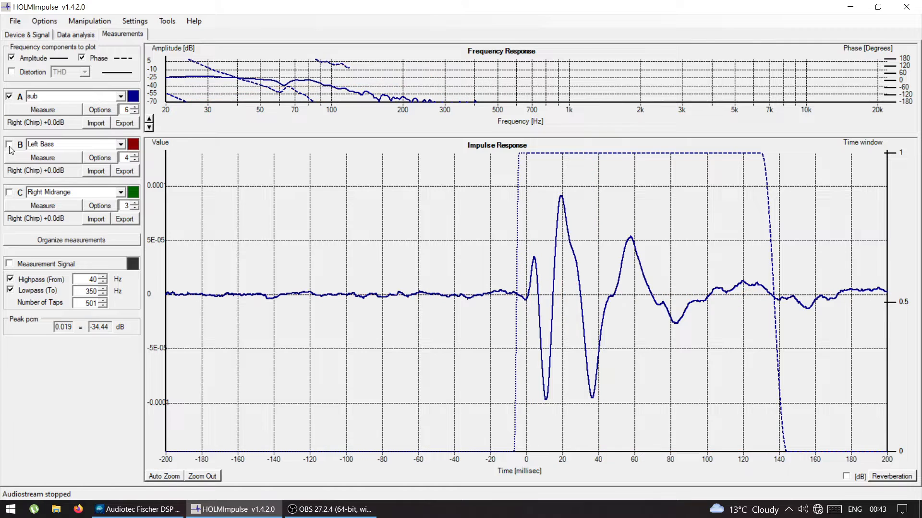
left_click(9, 144)
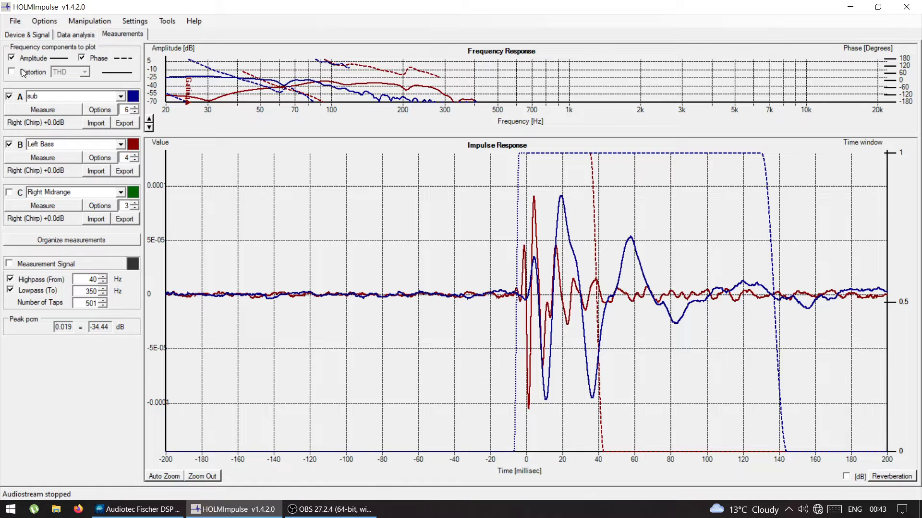
left_click(9, 97)
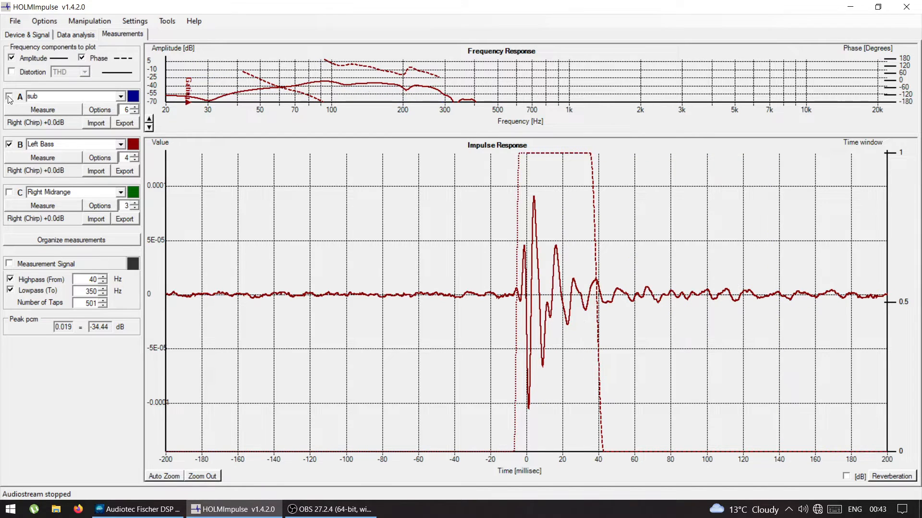
left_click_drag(504, 178, 638, 444)
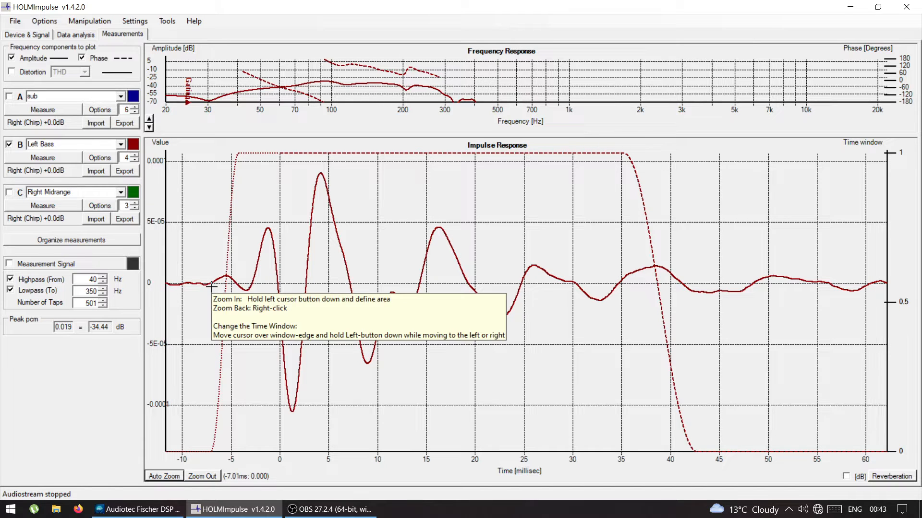
Increase the time delay of Output C (Front L Low) in the DSP PC-Tool, and measure Left Bass again in HOLMImpulse.
key("alt+Tab")
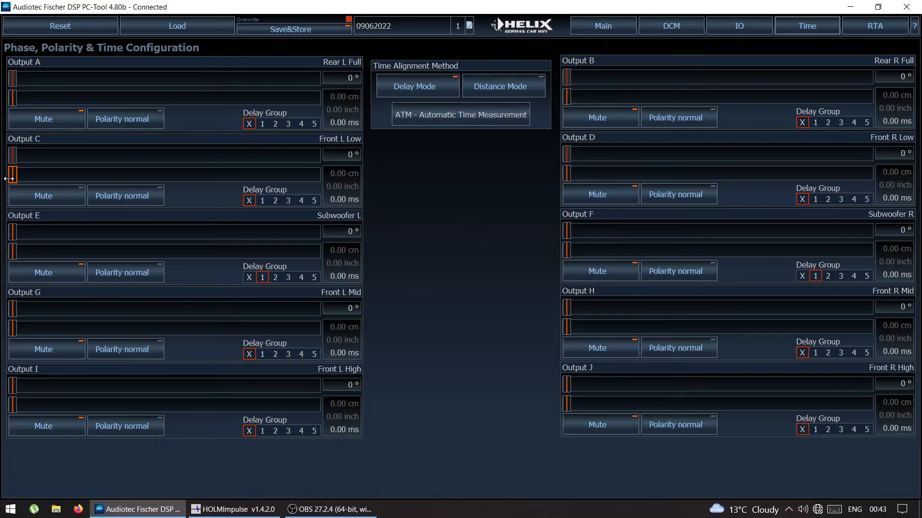
left_click_drag(16, 179, 114, 174)
key("alt+Tab")
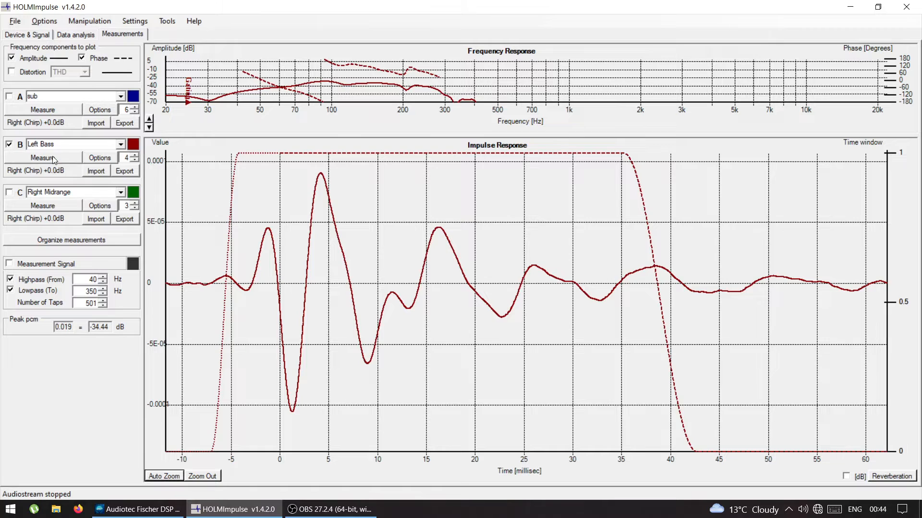
left_click(38, 158)
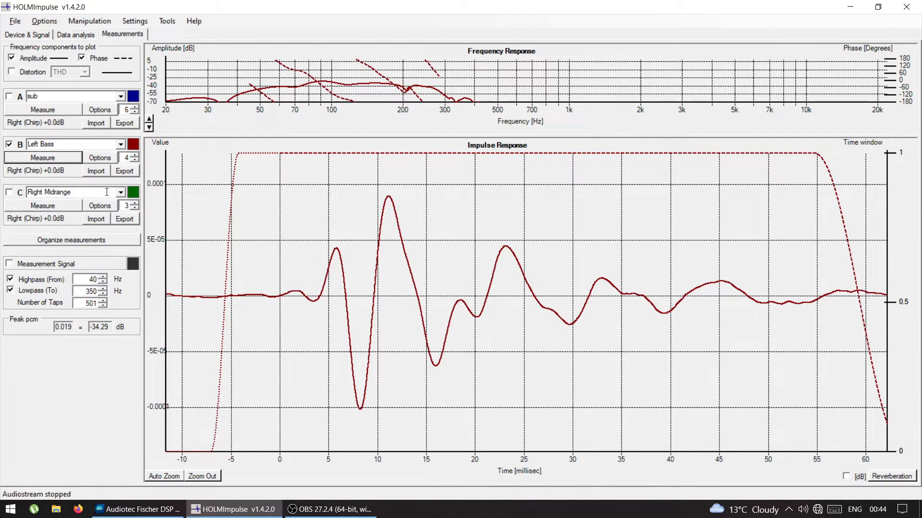
right_click(278, 296)
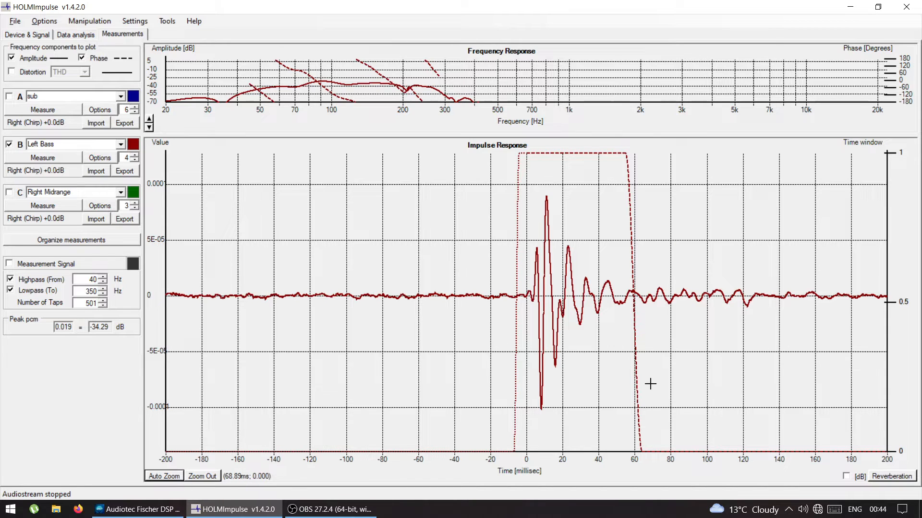
left_click_drag(488, 177, 680, 430)
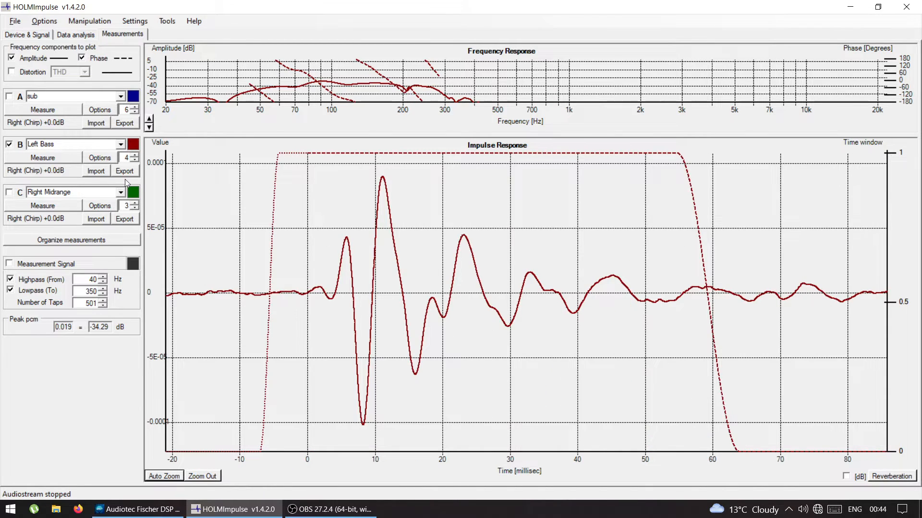
Compare the sub trace briefly with Left Bass, then switch to the DSP PC-Tool, mute Output C and unmute Output D (Front R Low).
left_click(9, 97)
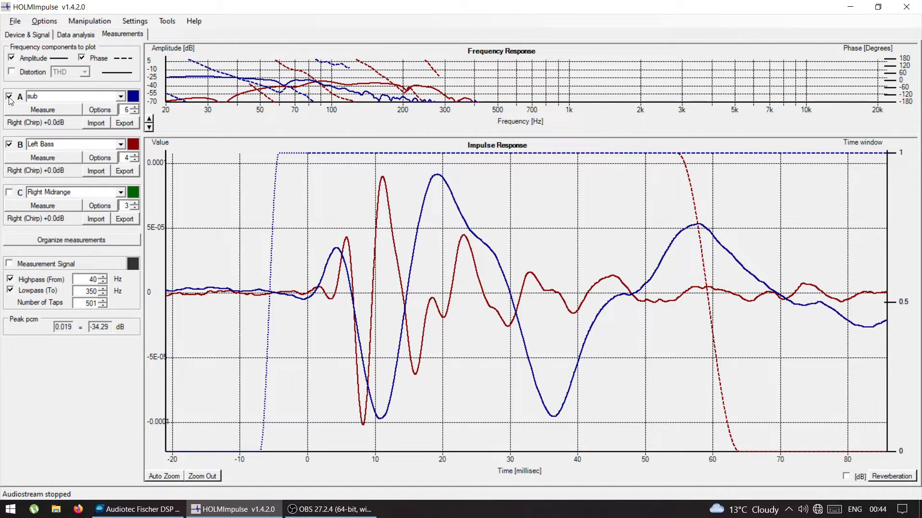
left_click(9, 97)
key("alt+Tab")
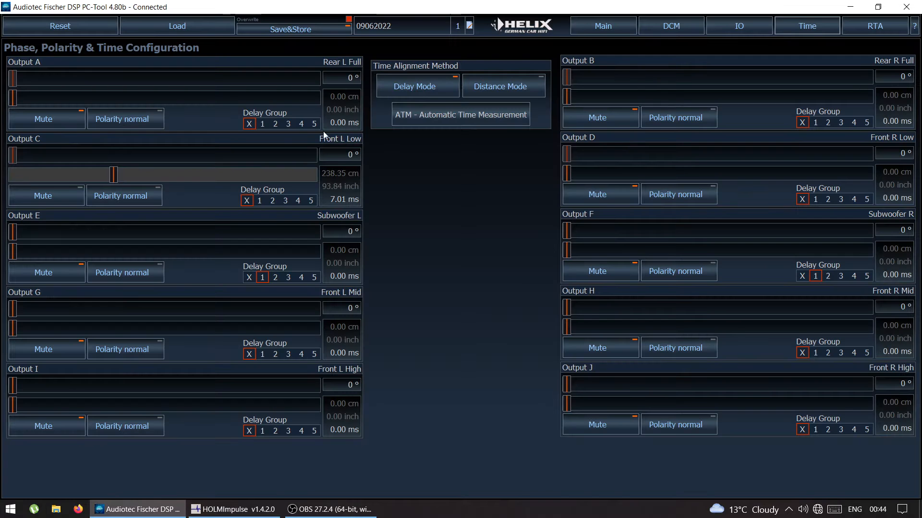
left_click(603, 29)
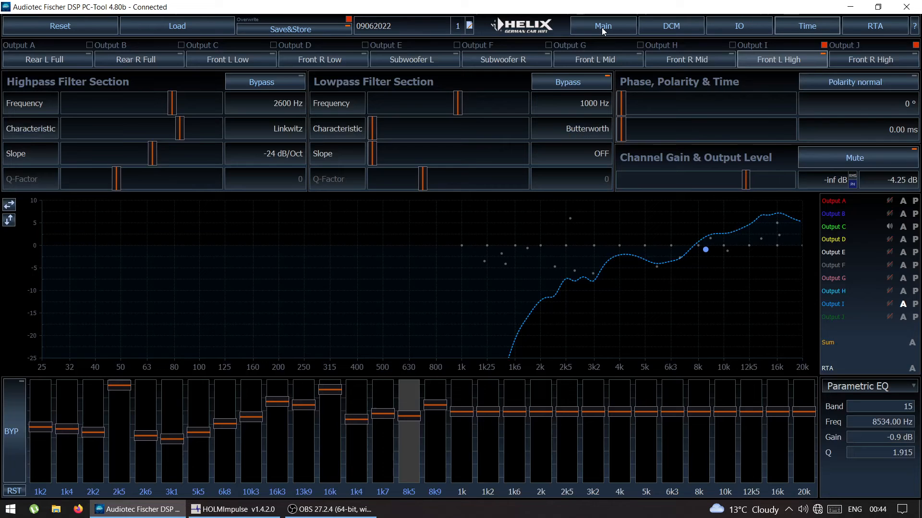
left_click(889, 239)
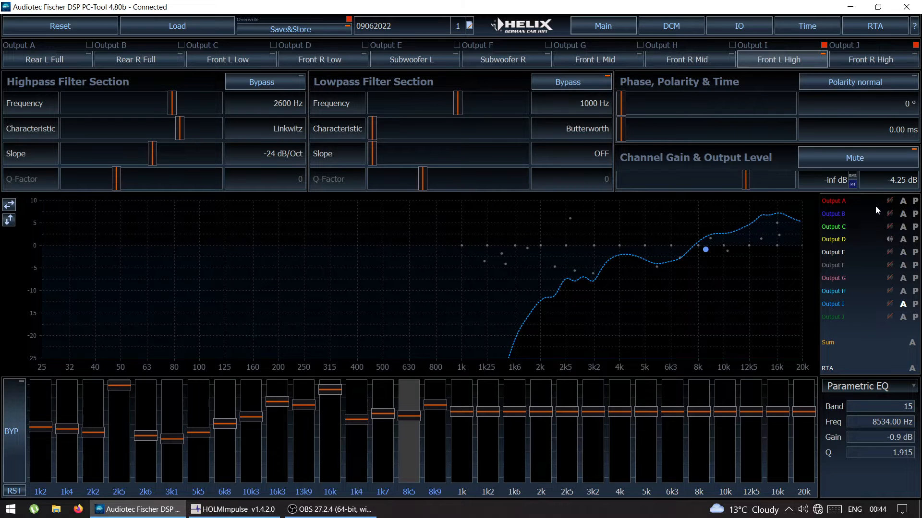
left_click(789, 25)
Switch back to HOLMImpulse, assign the Empty 5 measurement to slot C, rename it right bass, show its trace and measure it.
key("alt+Tab")
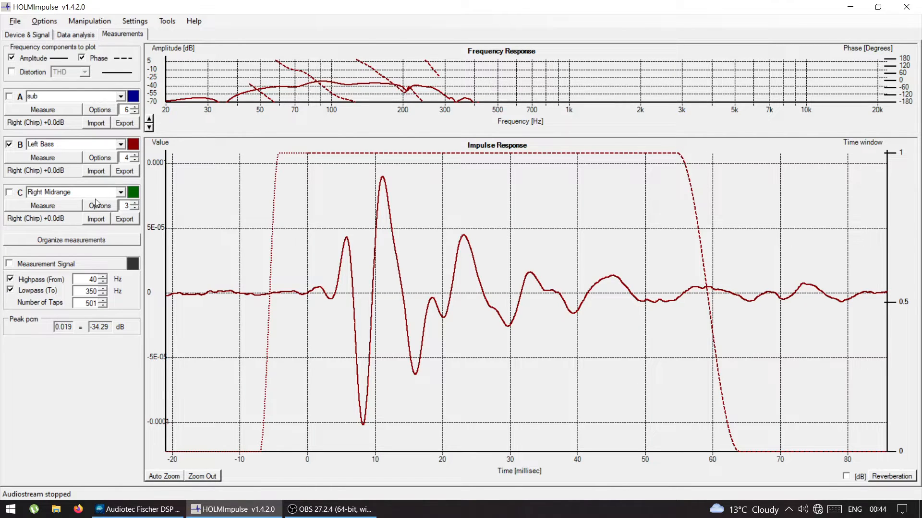
left_click(120, 193)
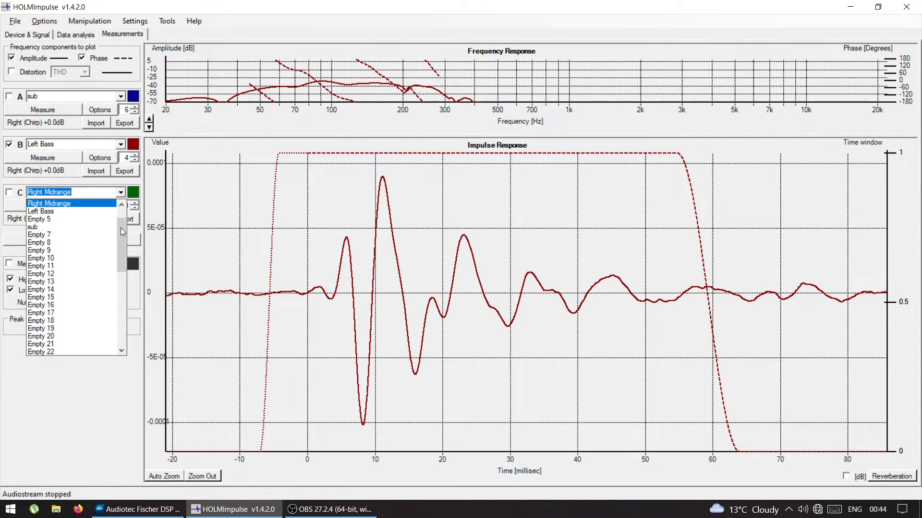
scroll(120, 229, "up", 2)
left_click(87, 231)
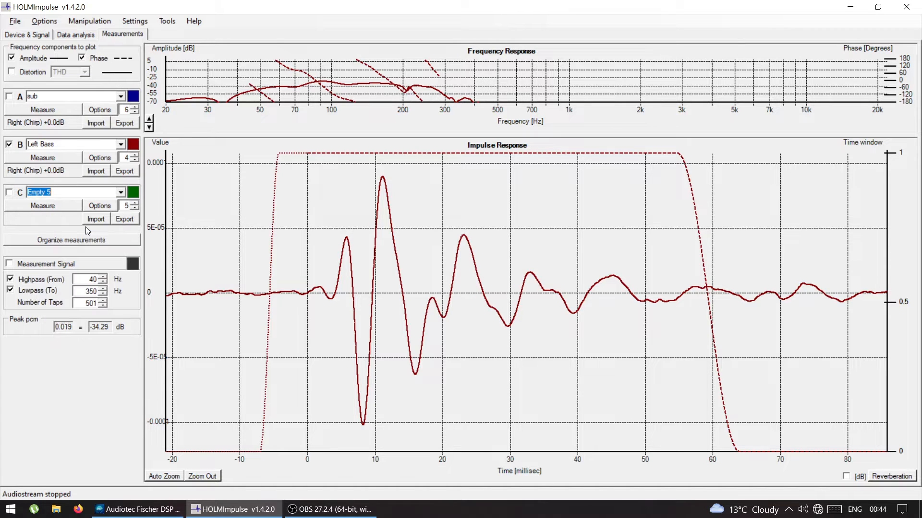
type("right bass")
left_click(8, 192)
left_click(17, 203)
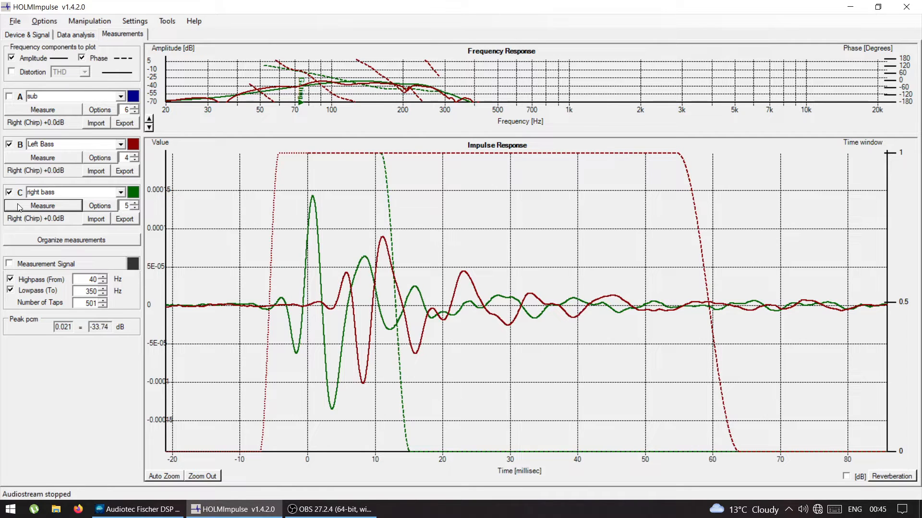
Hide Left Bass, set the delay of Output D (Front R Low) to about 8 ms in the DSP PC-Tool, and remeasure right bass in HOLMImpulse.
left_click(9, 144)
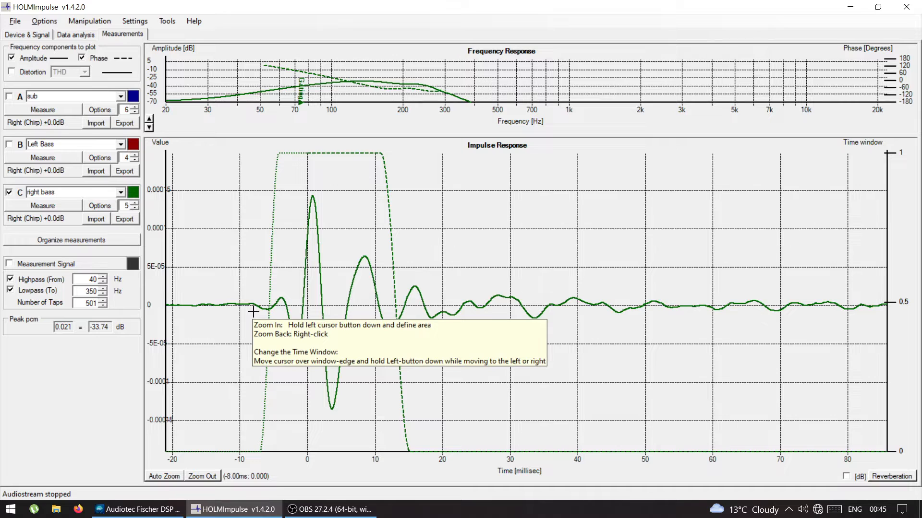
key("alt+Tab")
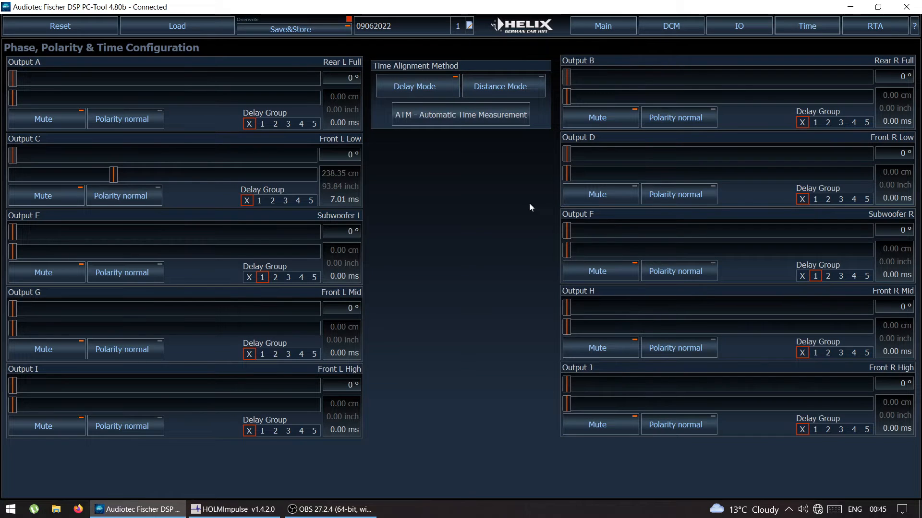
left_click_drag(568, 183, 680, 197)
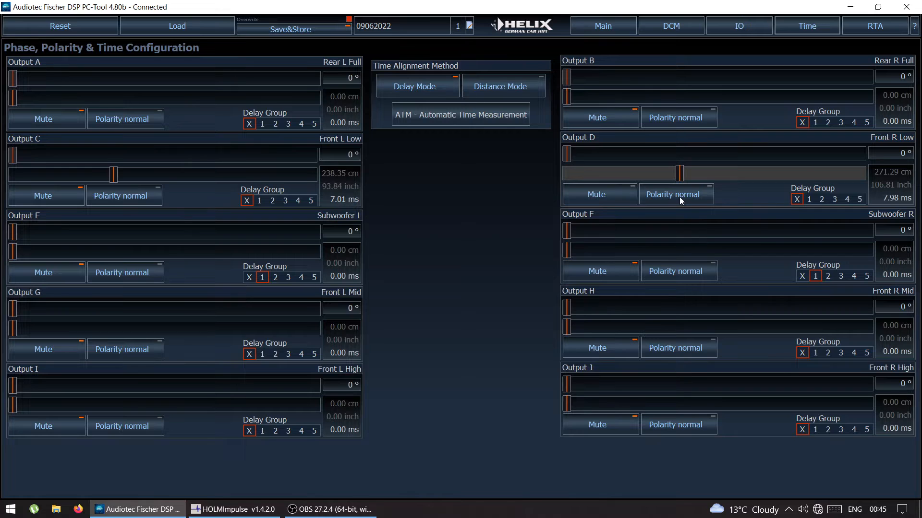
key("alt+Tab")
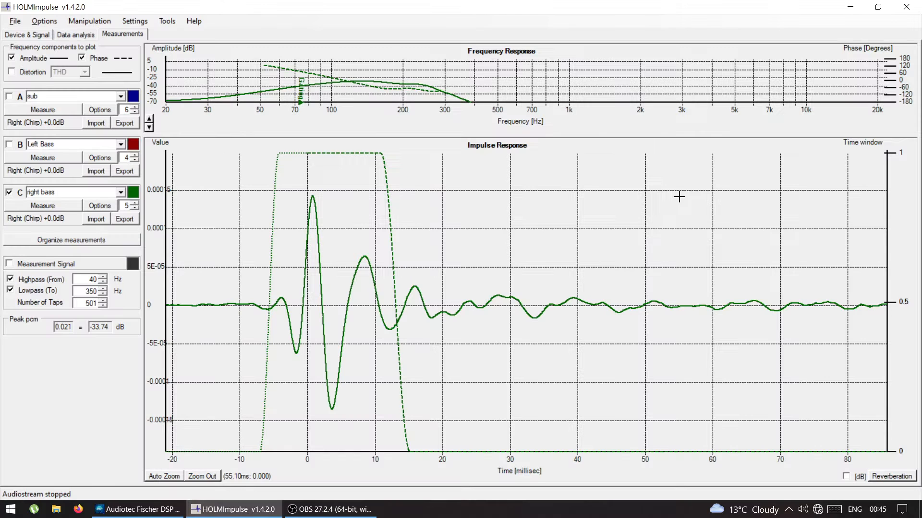
left_click(21, 205)
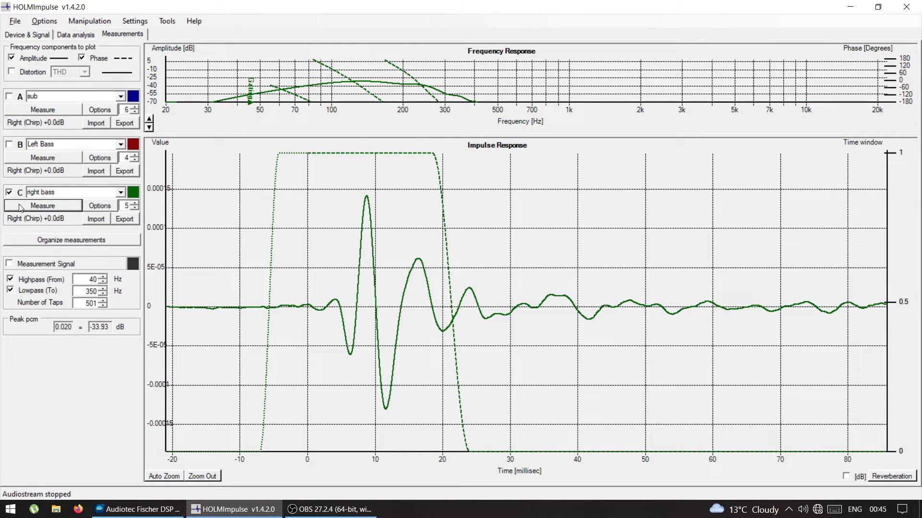
Overlay the Left Bass and sub traces on right bass to compare their timing and polarity, then hide the sub.
left_click(9, 145)
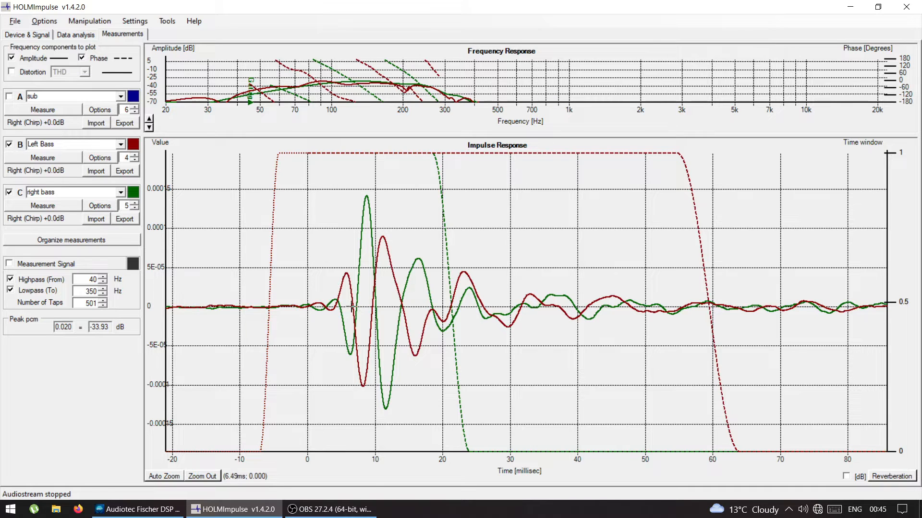
left_click(10, 97)
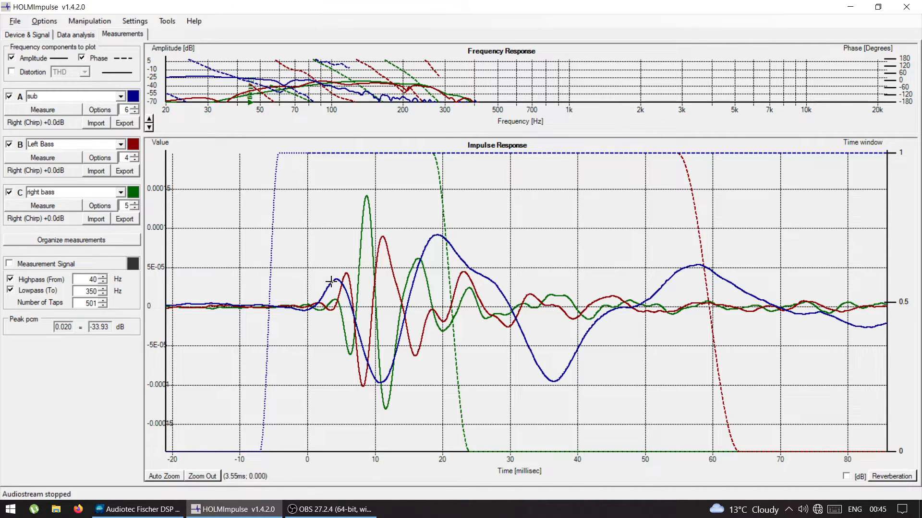
left_click(9, 97)
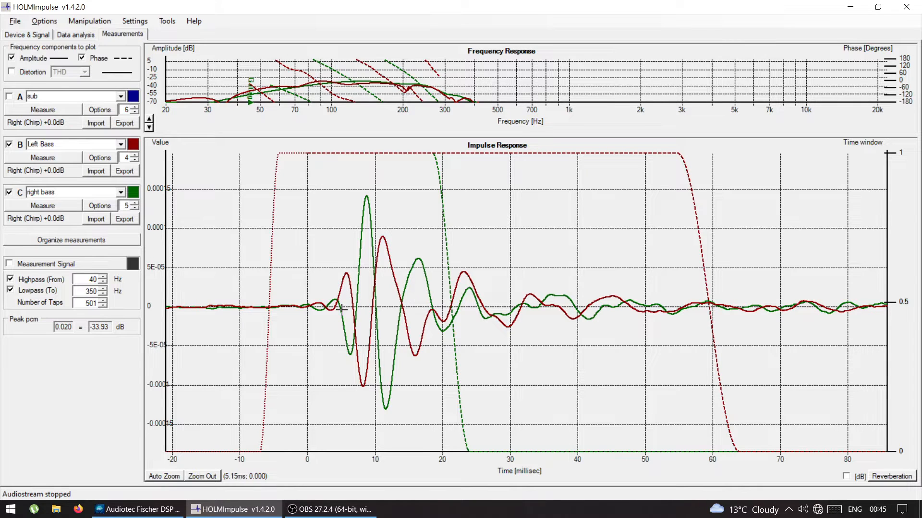
Invert the polarity of Output D (Front R Low) in the DSP PC-Tool, and measure right bass again in HOLMImpulse.
key("alt+Tab")
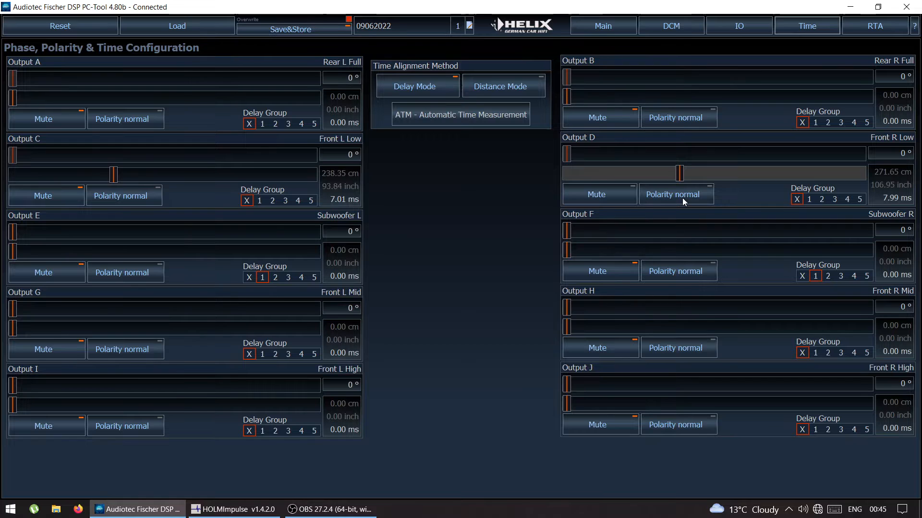
key("alt+Tab")
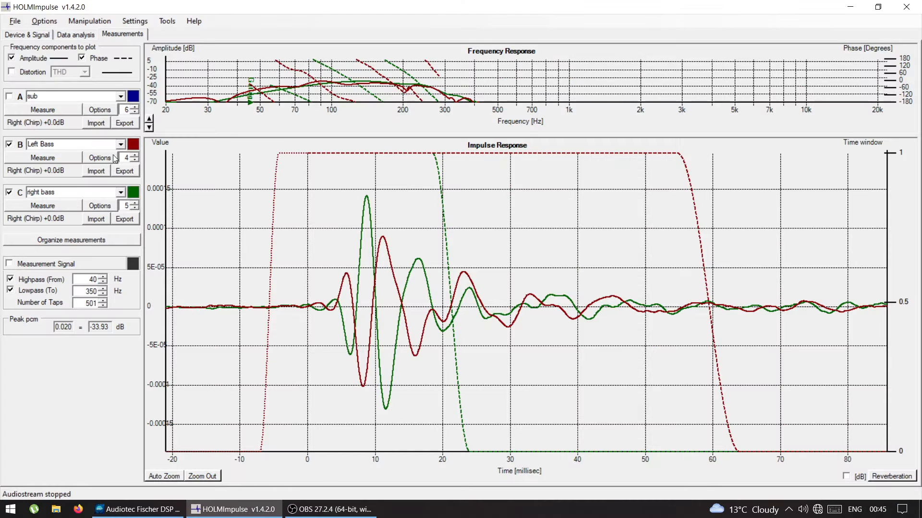
left_click(34, 206)
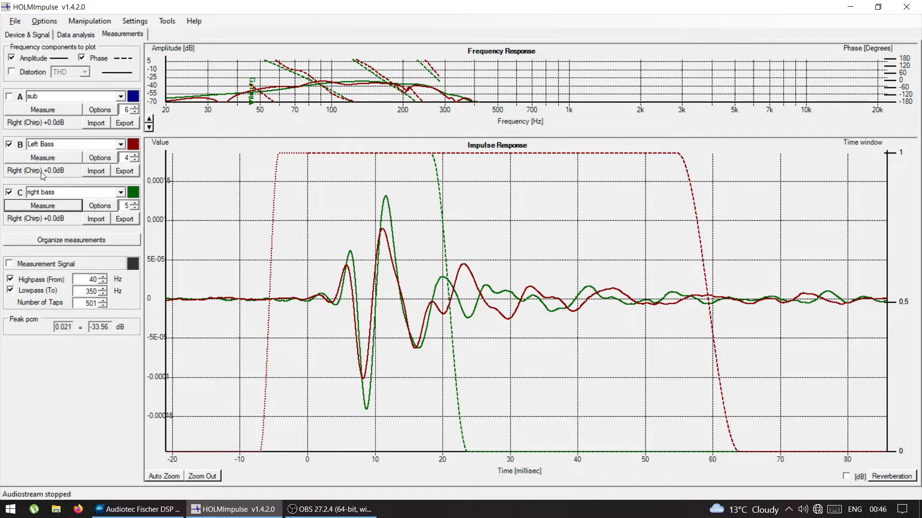
Assign the Left Midrange measurement to slot B in place of Left Bass.
left_click(120, 146)
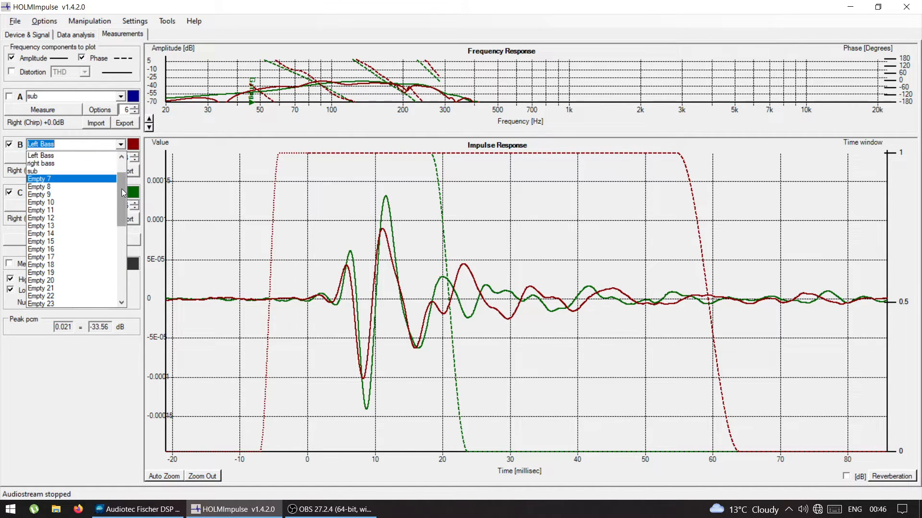
scroll(121, 188, "up", 2)
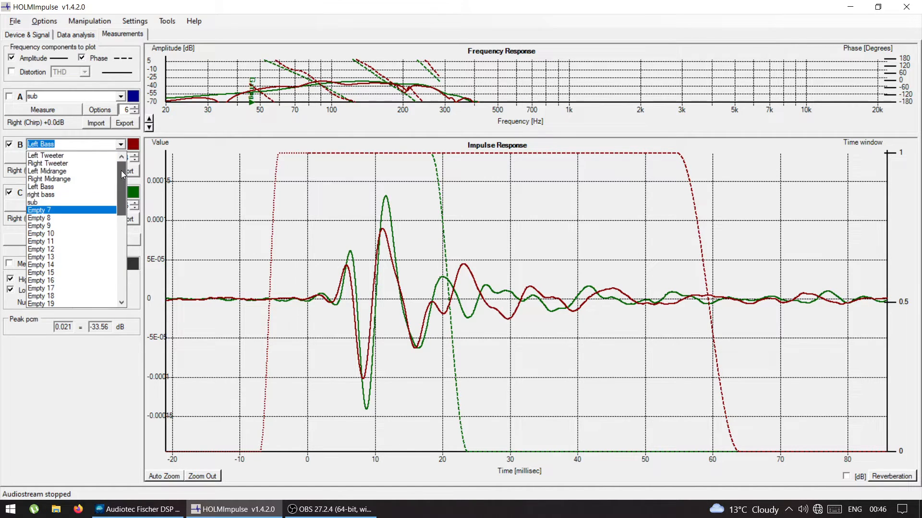
left_click(72, 172)
Switch to the DSP PC-Tool, mute Output D, unmute Output G (Front L Mid), and return to the time configuration.
key("alt+Tab")
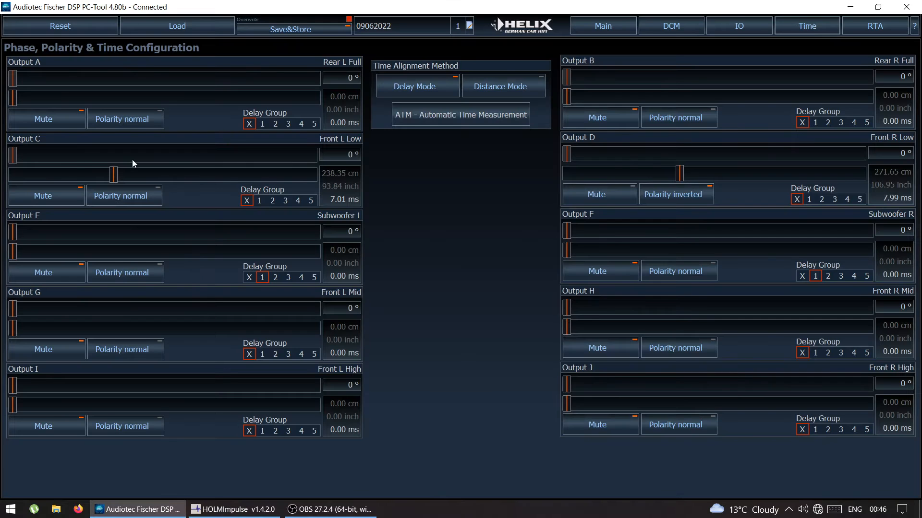
left_click(604, 25)
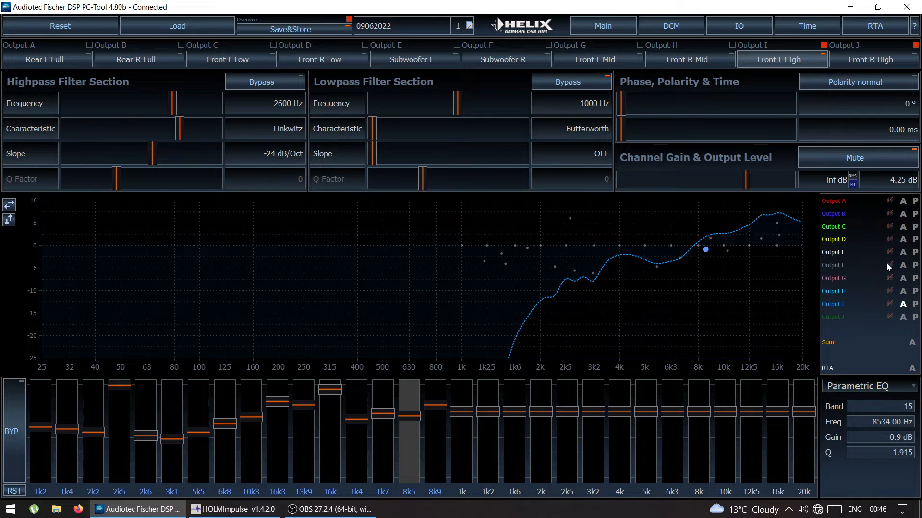
left_click(889, 277)
left_click(796, 26)
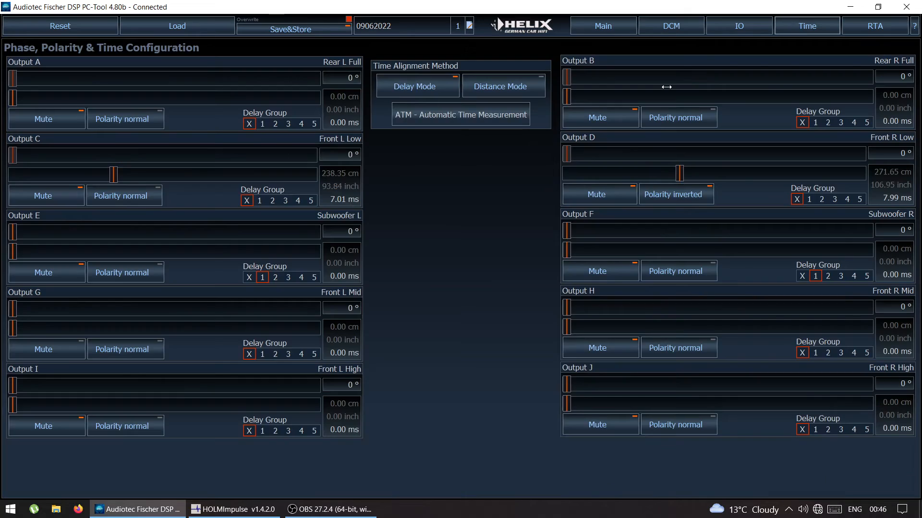
In HOLMImpulse, set the signal highpass to 150 Hz and lowpass to 4000 Hz, measure Left Midrange, and hide the right bass trace.
key("alt+Tab")
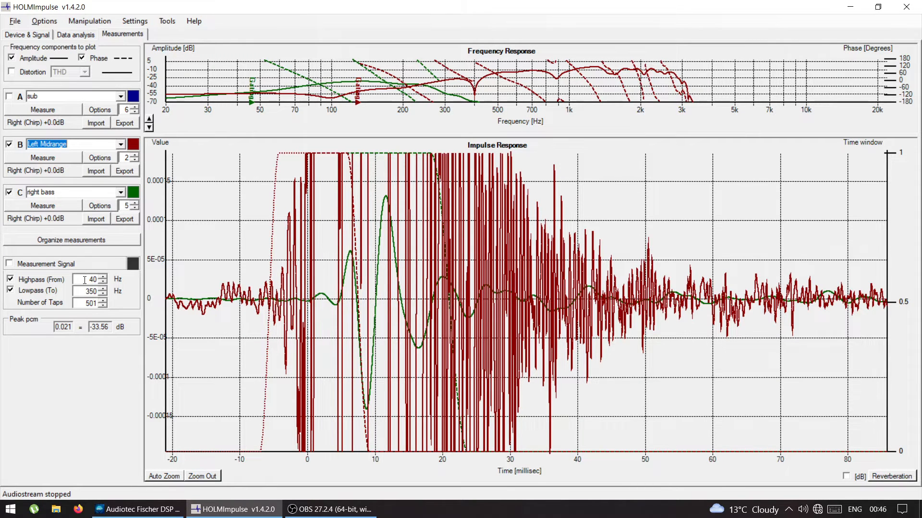
double_click(85, 279)
type("150")
double_click(91, 291)
type("4000")
left_click(36, 161)
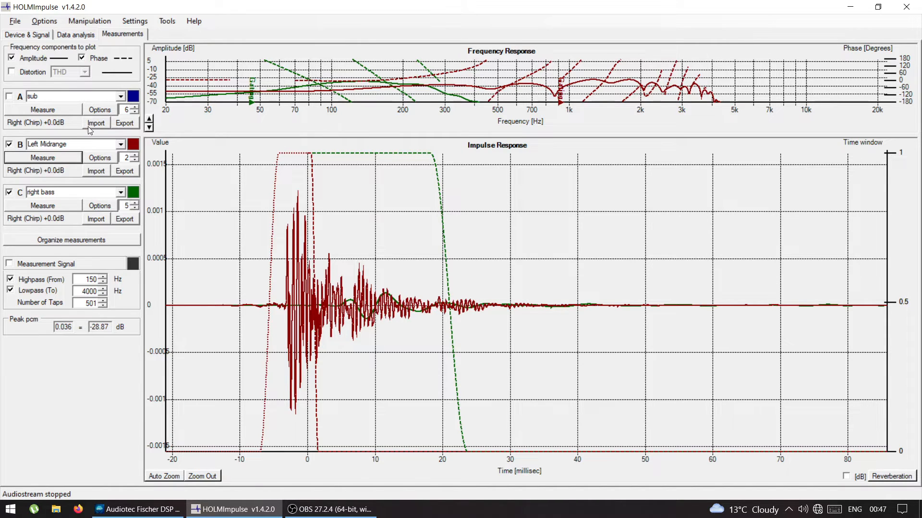
left_click(9, 192)
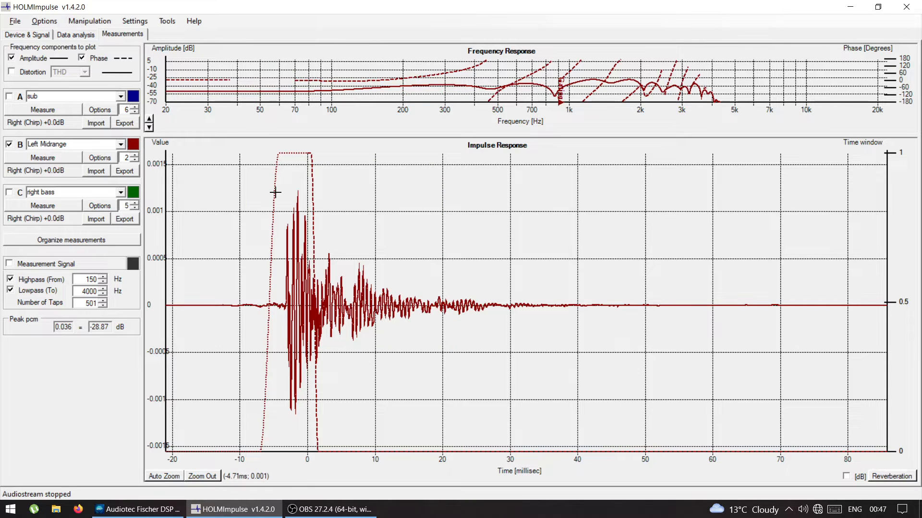
left_click_drag(275, 192, 395, 427)
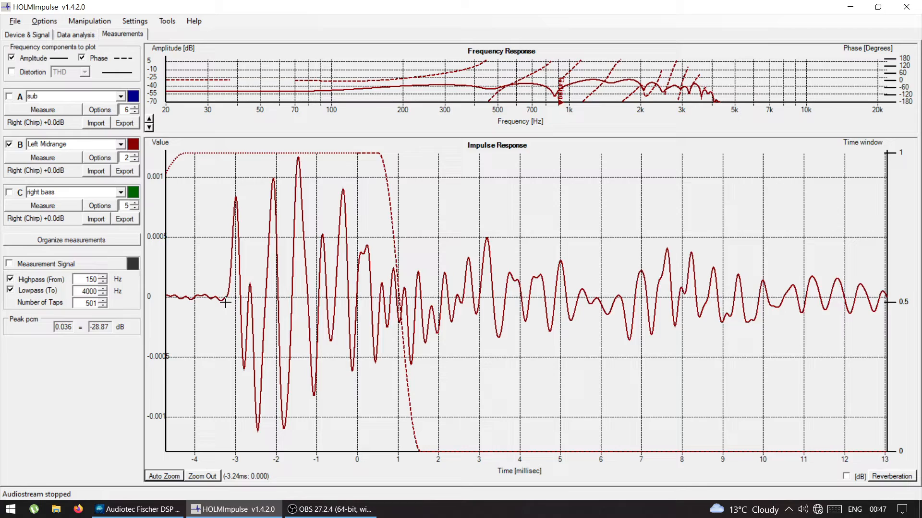
Set the delay of Output G (Front L Mid) to 3.26 ms in the DSP PC-Tool, and measure Left Midrange again in HOLMImpulse.
key("alt+Tab")
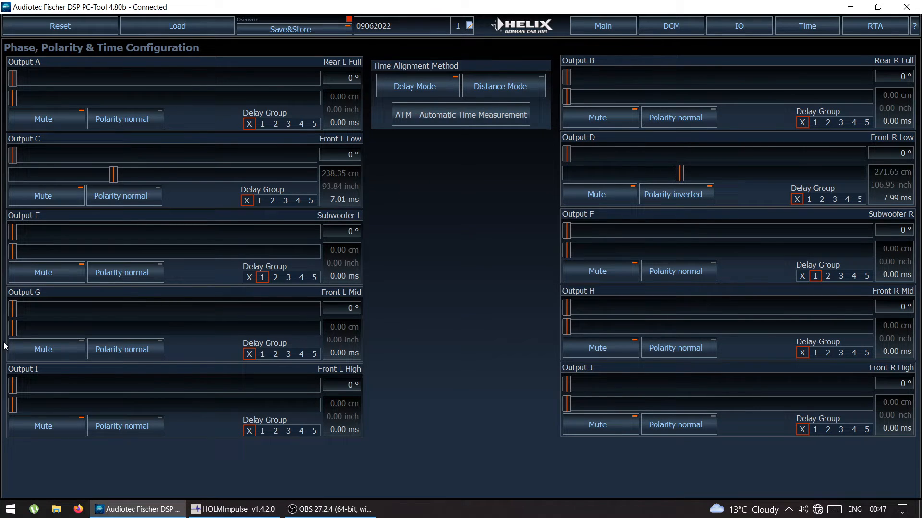
left_click_drag(13, 328, 60, 333)
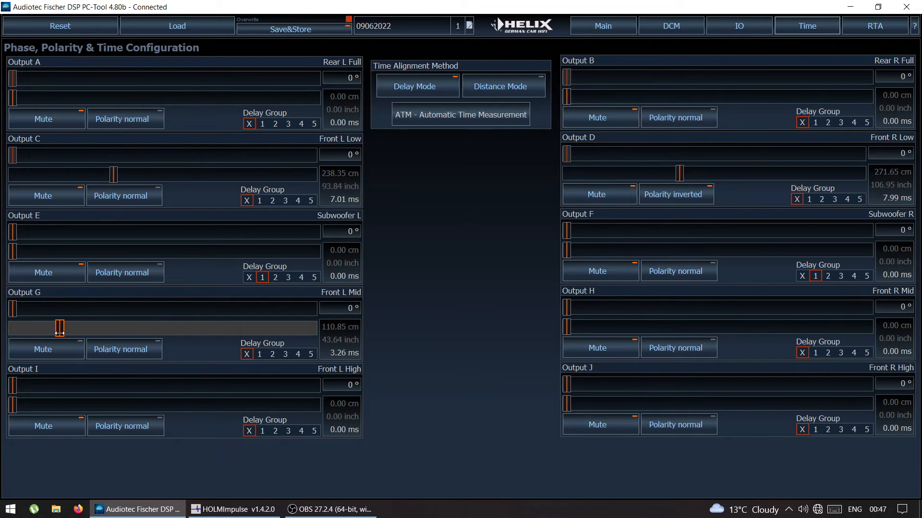
key("alt+Tab")
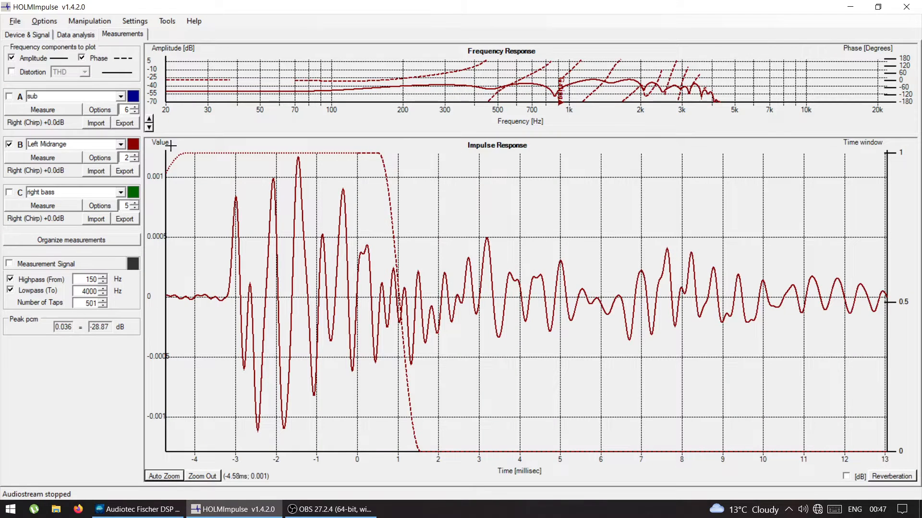
left_click(25, 158)
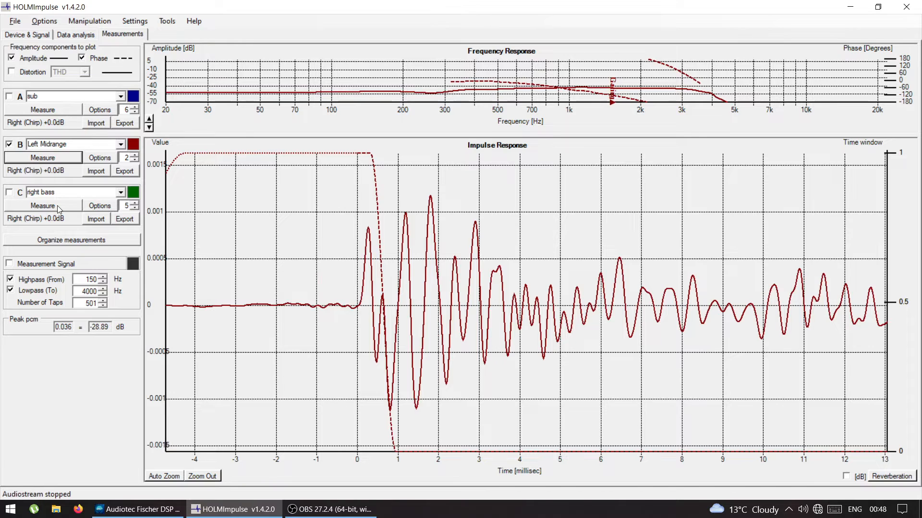
Show the right bass trace in slot C and set its normalization offset to 10.0 dB in the measurement options.
left_click(9, 193)
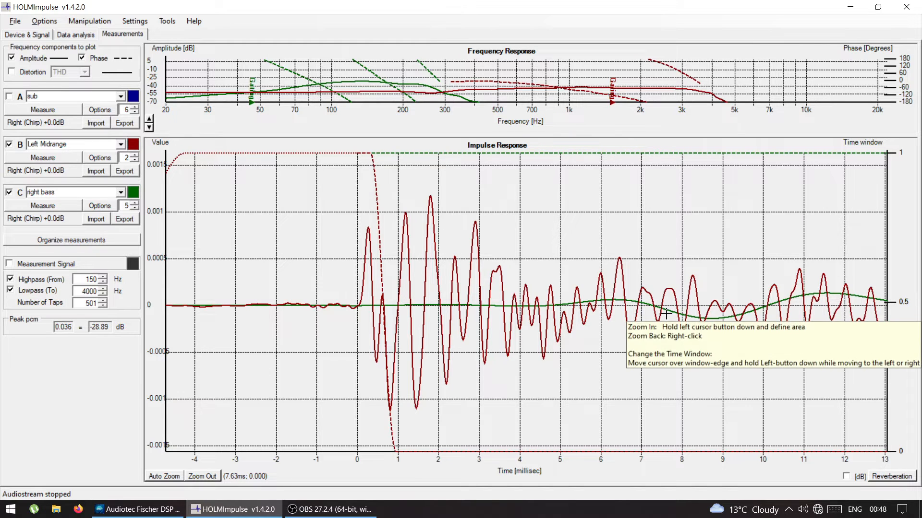
left_click(99, 207)
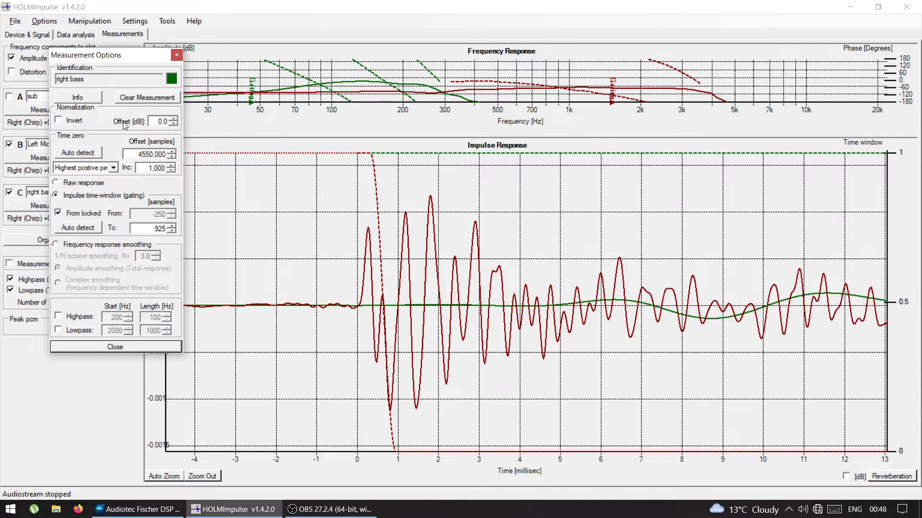
double_click(163, 121)
type("10.0")
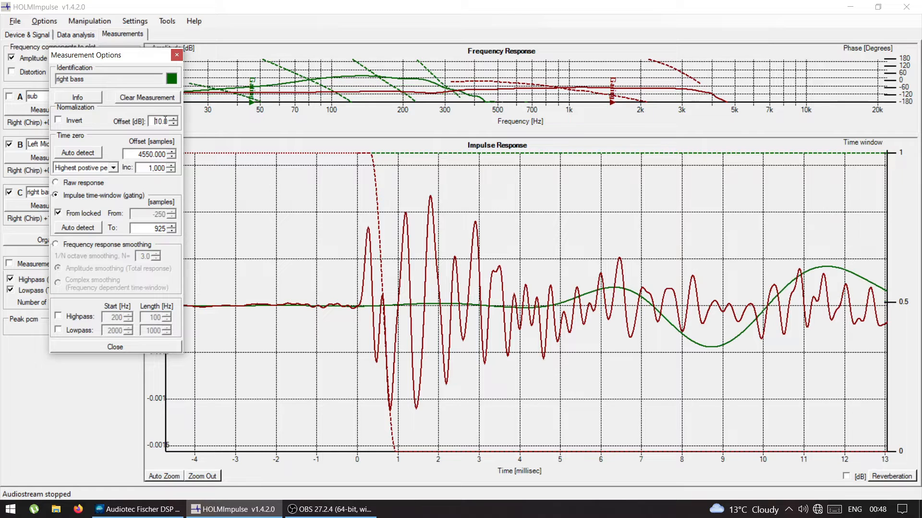
Raise the right bass measurement's normalization offset to 20.5 dB and close its measurement options.
left_click(173, 119)
left_click(172, 118)
left_click(172, 118)
left_click(173, 119)
left_click(173, 119)
left_click(173, 119)
left_click(173, 119)
left_click(172, 119)
left_click(173, 120)
left_click(173, 119)
left_click(173, 119)
left_click(173, 119)
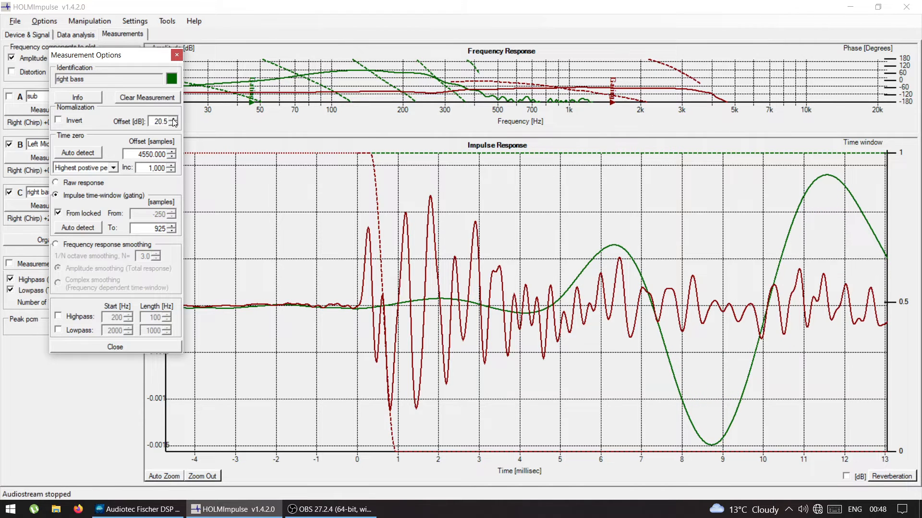
left_click(176, 55)
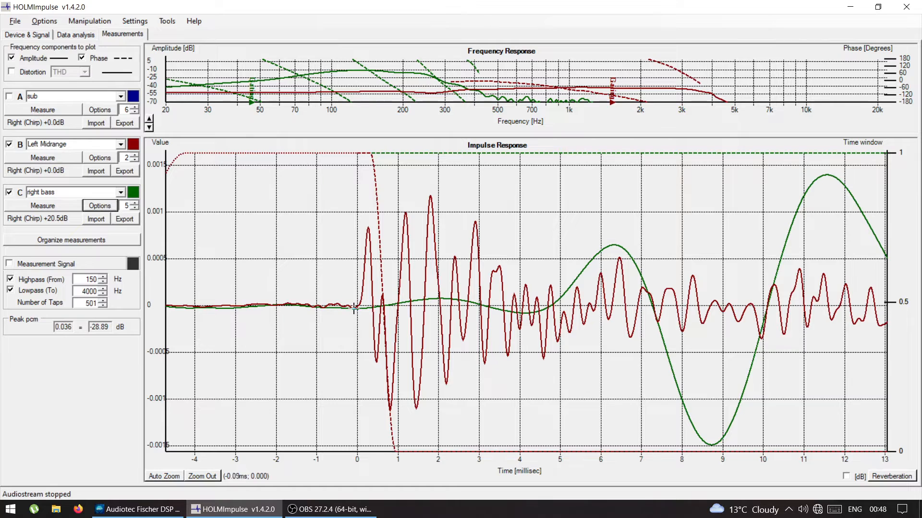
Fit the impulse plot, load Right Midrange into slot C, and unmute Output H (Front R Mid) in the DSP PC-Tool.
left_click(165, 476)
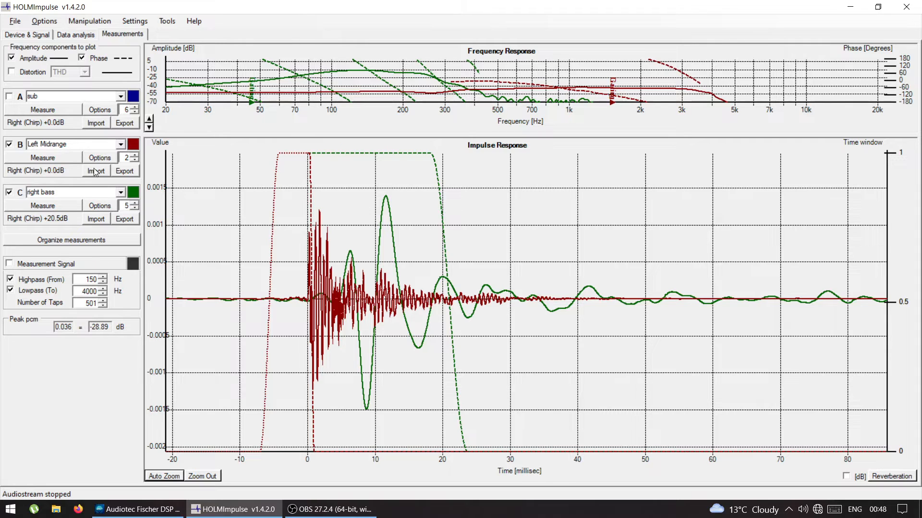
left_click(119, 194)
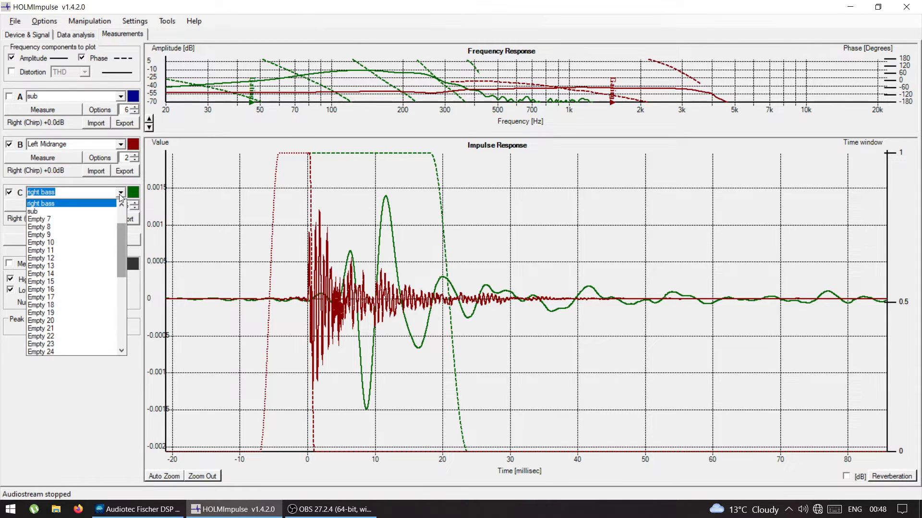
scroll(121, 211, "up", 5)
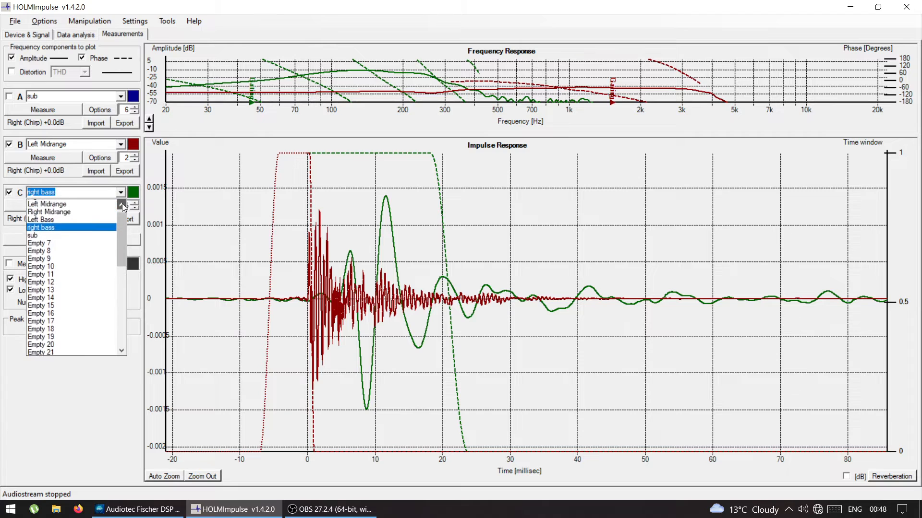
left_click(71, 227)
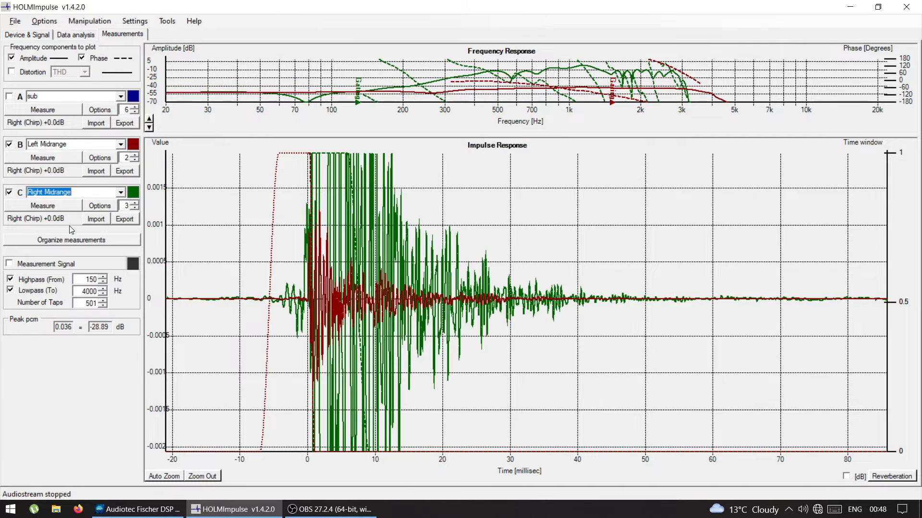
key("alt+Tab")
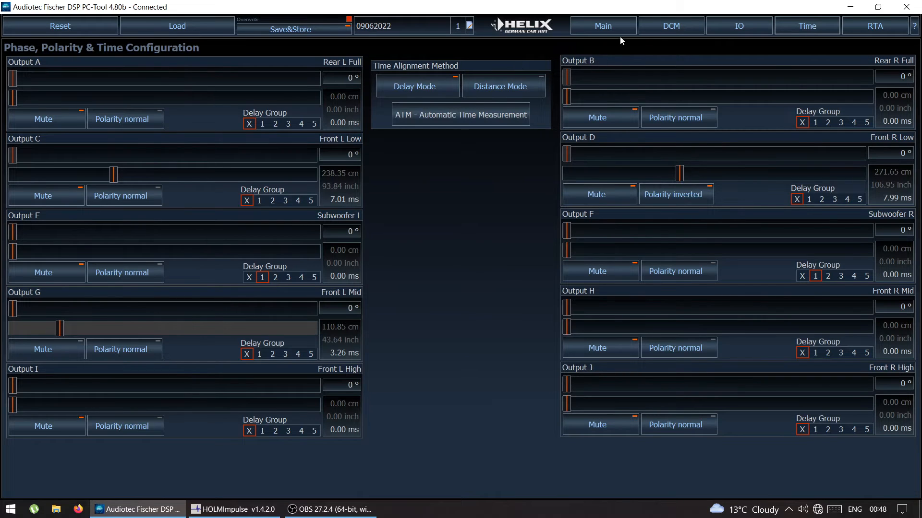
left_click(612, 30)
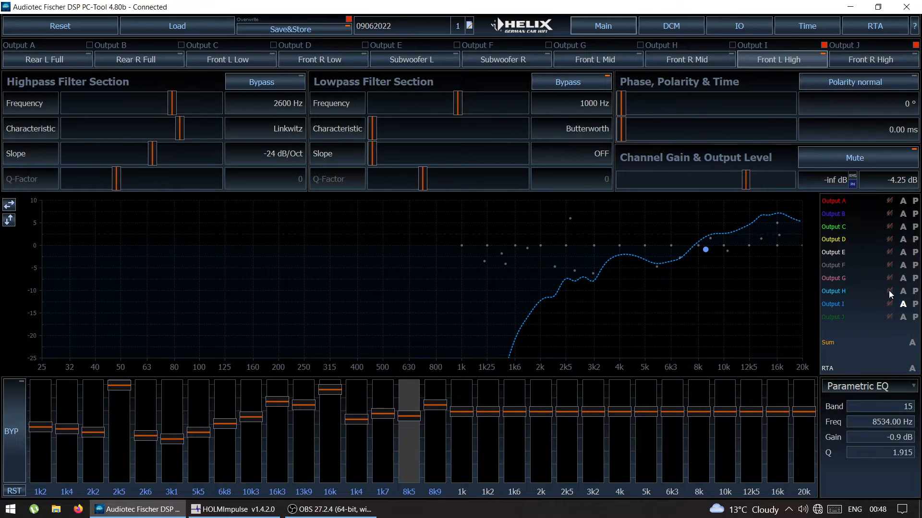
Measure Right Midrange in HOLMImpulse and hide the Left Midrange trace to isolate the start of its impulse.
key("alt+Tab")
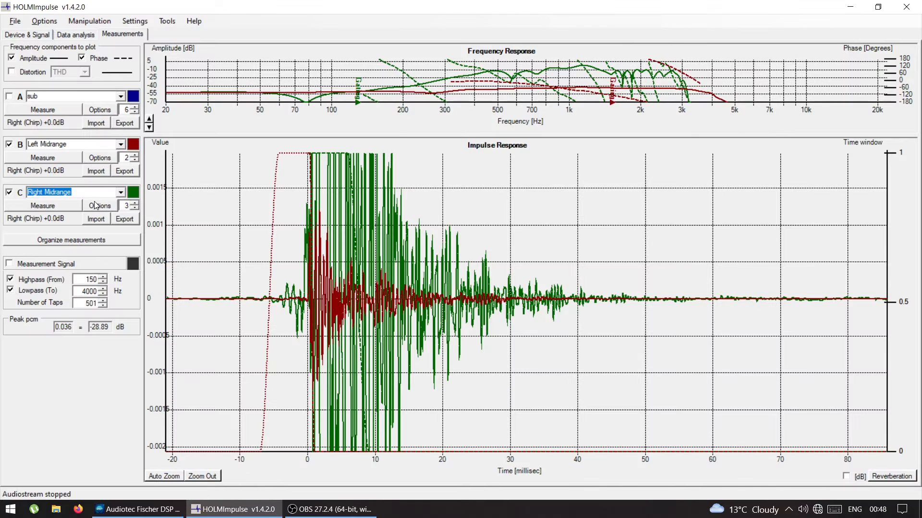
left_click(28, 206)
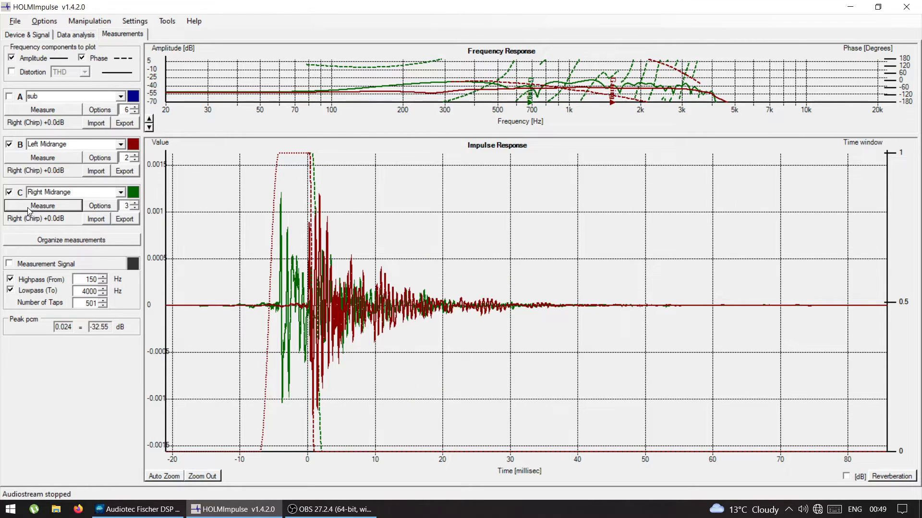
left_click(10, 144)
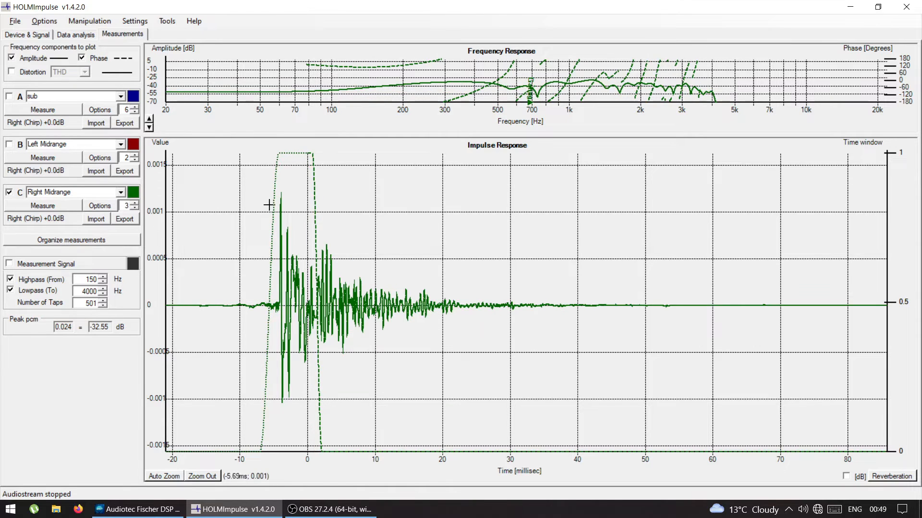
left_click_drag(262, 196, 399, 412)
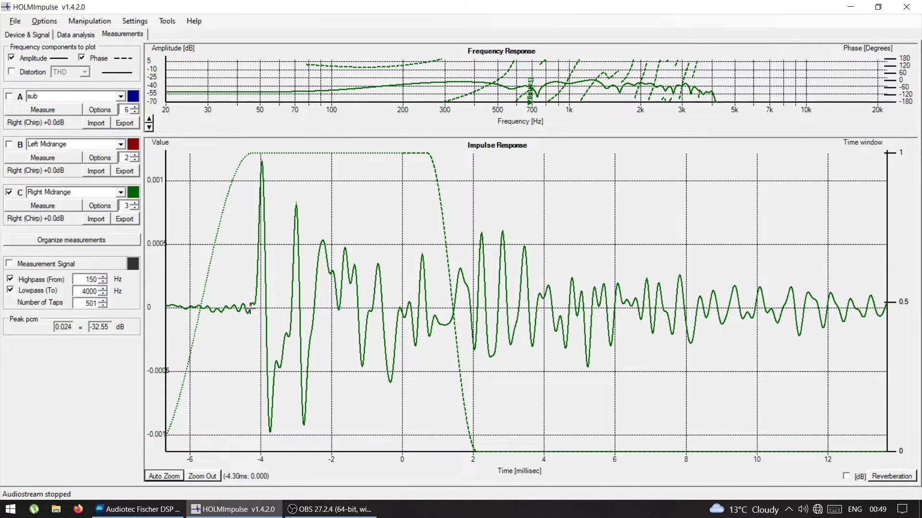
Set the delay of Output H (Front R Mid) to 4.34 ms in the DSP PC-Tool, and measure Right Midrange again in HOLMImpulse.
key("alt+Tab")
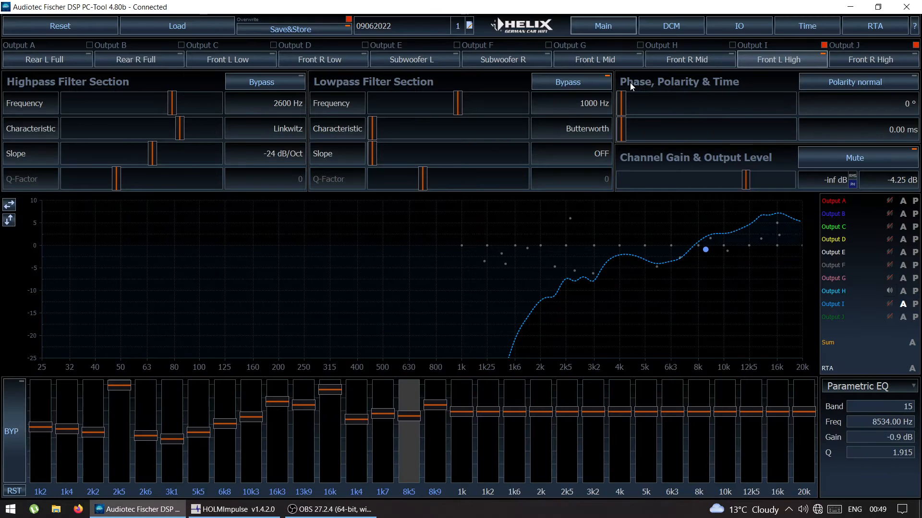
left_click(800, 25)
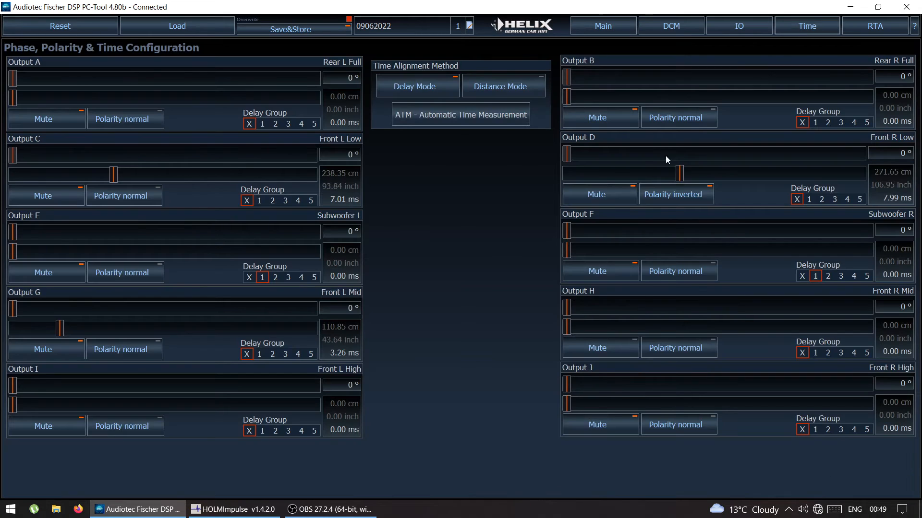
left_click_drag(565, 327, 627, 336)
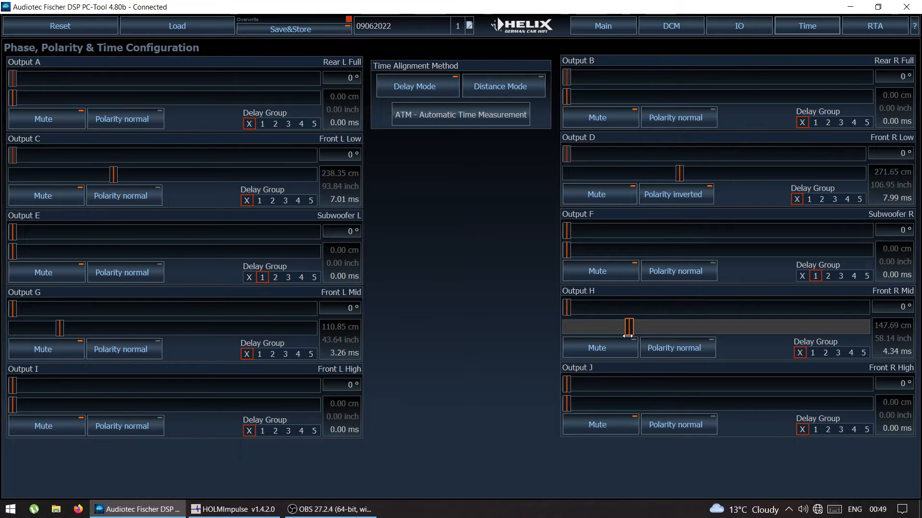
key("alt+Tab")
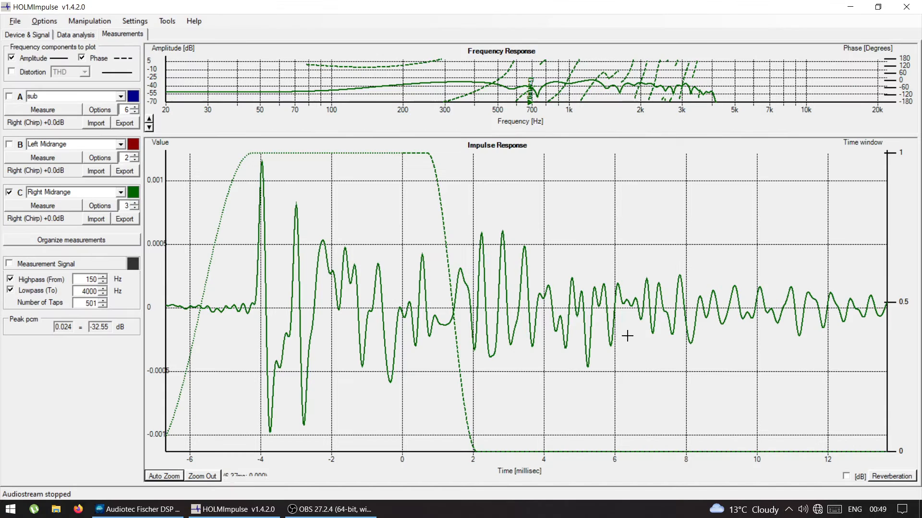
left_click(24, 206)
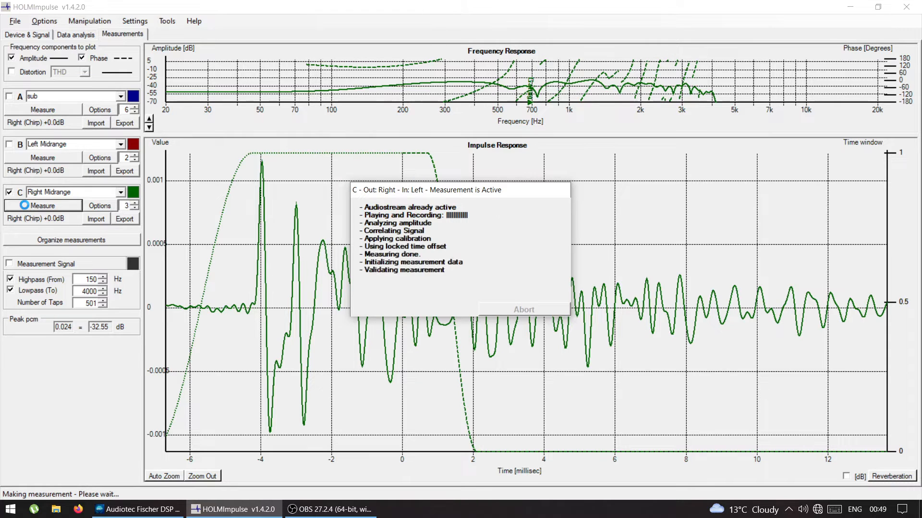
Show the Left Midrange trace again and compare the start of both midrange impulses up close.
left_click(10, 146)
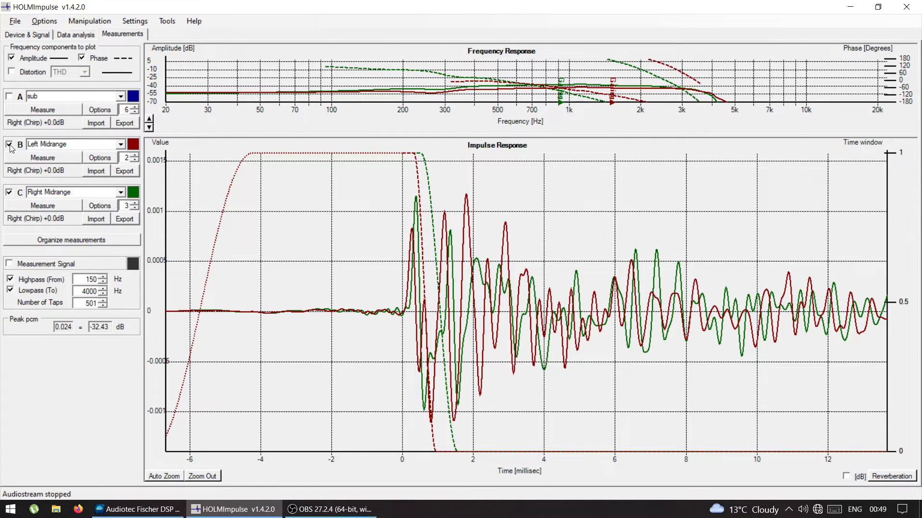
left_click(379, 187)
left_click_drag(379, 187, 602, 444)
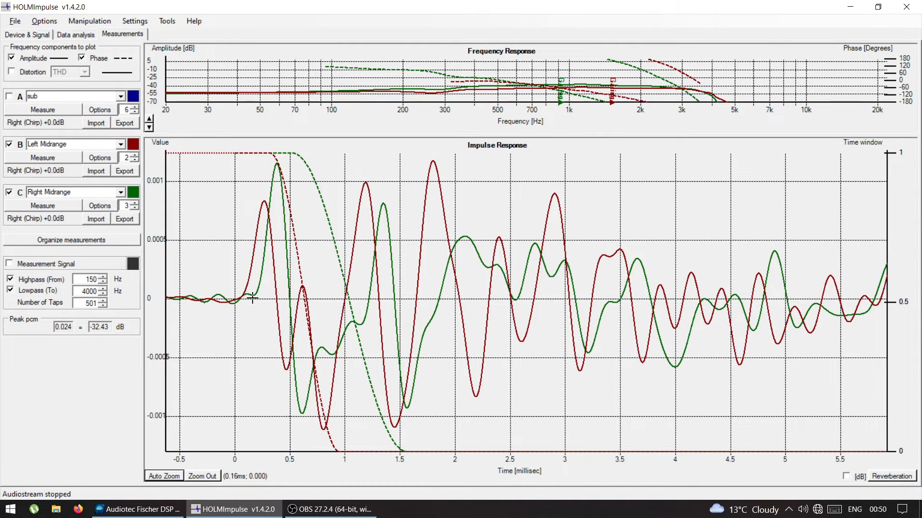
Reduce the delay of Output H (Front R Mid) to 4.14 ms in the DSP PC-Tool, and remeasure Right Midrange in HOLMImpulse.
key("alt+Tab")
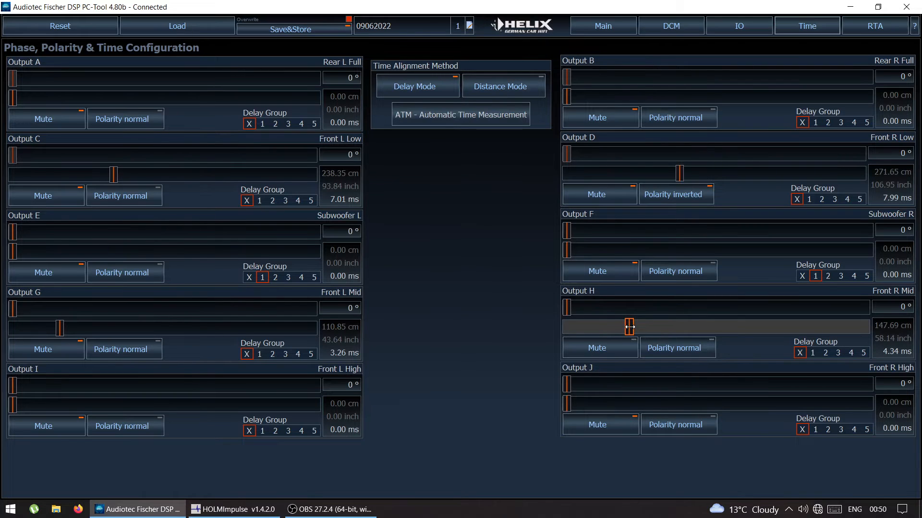
left_click_drag(629, 327, 626, 328)
key("alt+Tab")
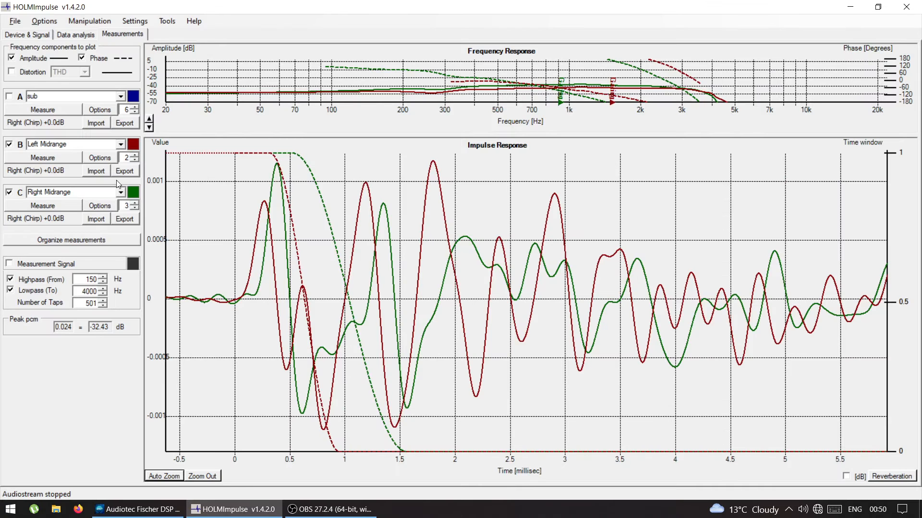
left_click(26, 205)
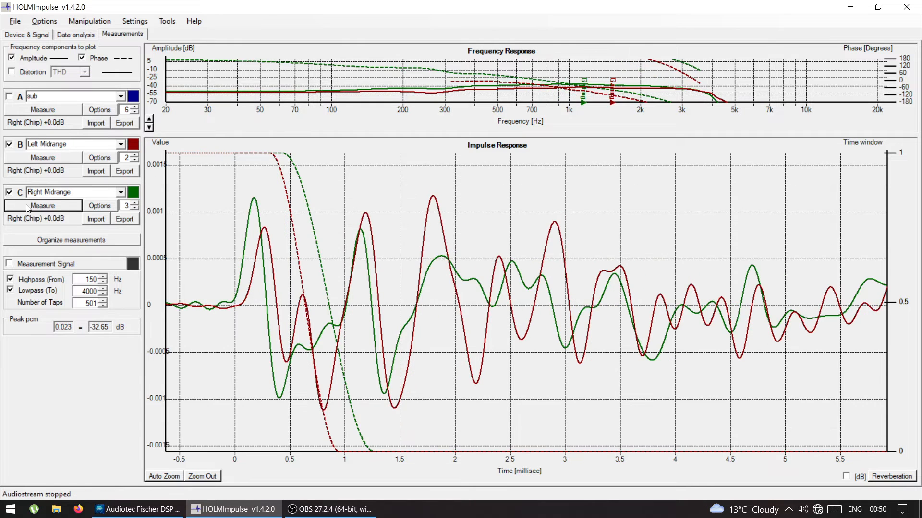
Fine-tune the delay of Output H (Front R Mid) to 4.20 ms in the DSP PC-Tool, and remeasure Right Midrange in HOLMImpulse.
key("alt+Tab")
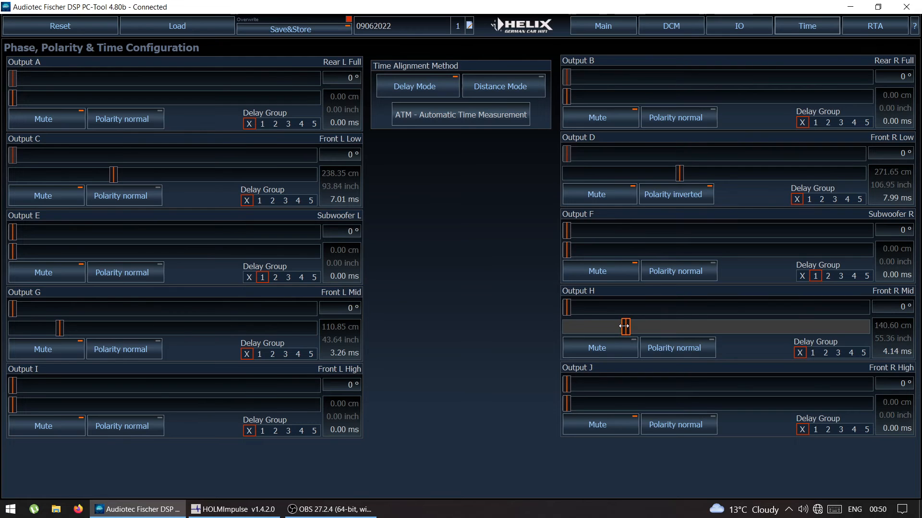
key("Right")
key("Right")
key("Right")
key("Right")
key("alt+Tab")
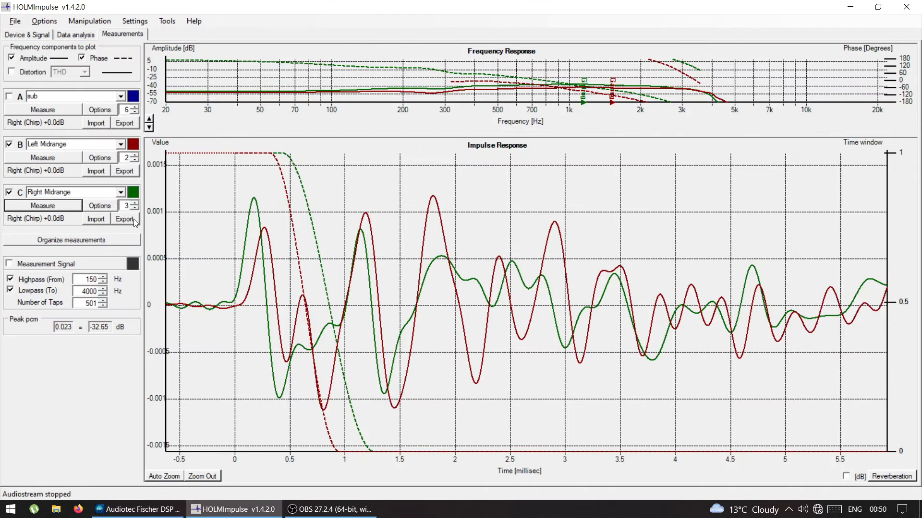
left_click(57, 207)
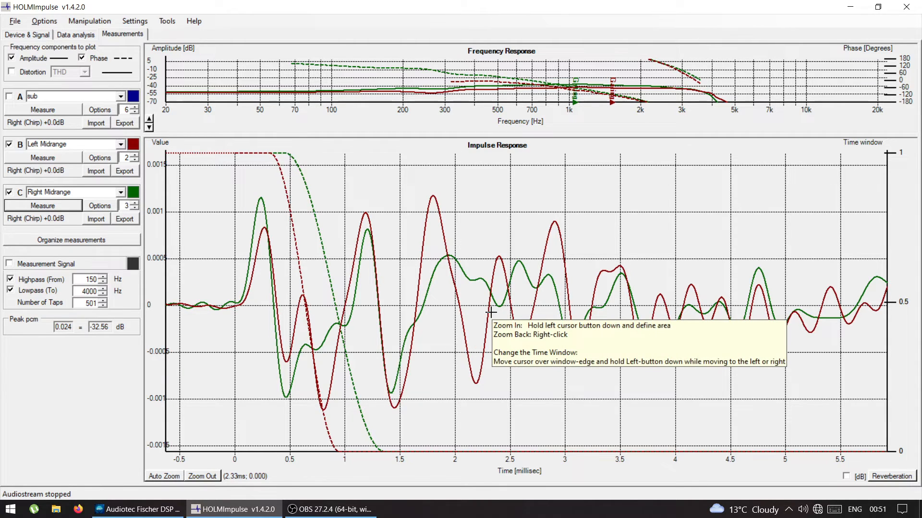
Load Left Tweeter into slot B and set the measurement signal's highpass to 2000 Hz and lowpass to 20000 Hz.
right_click(505, 228)
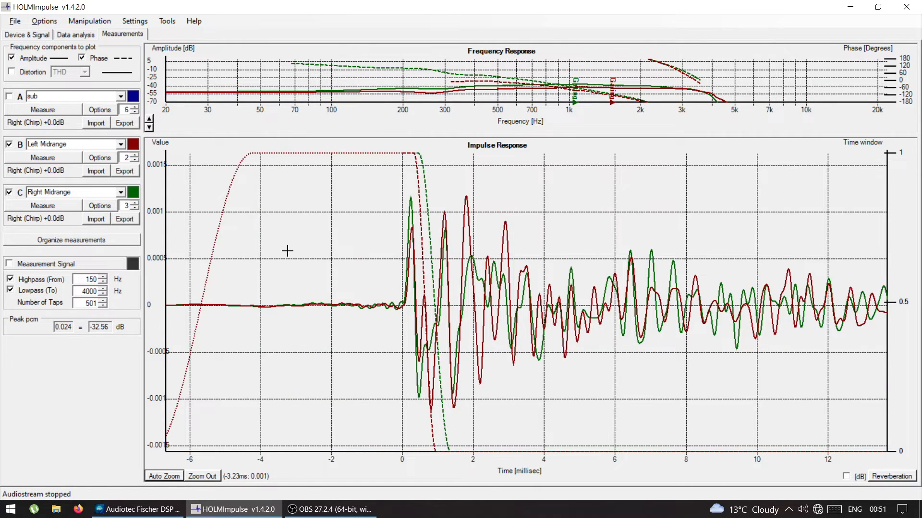
left_click(120, 144)
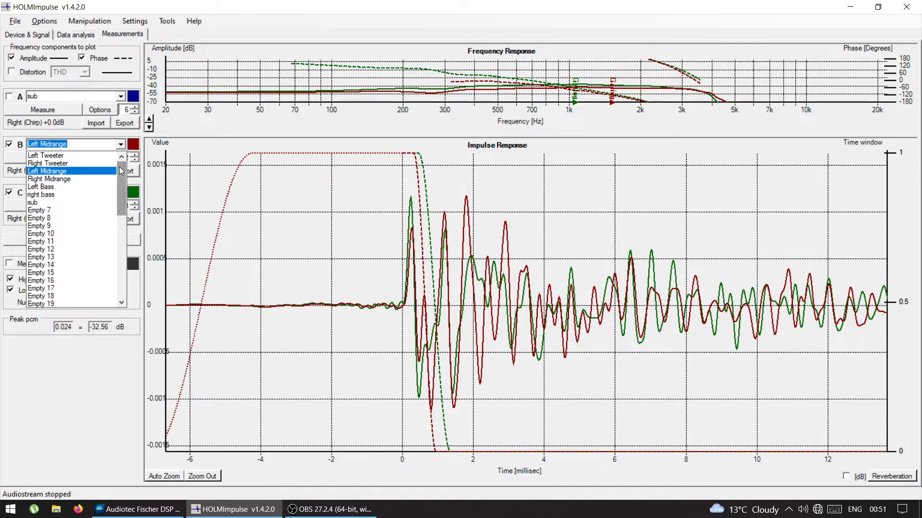
left_click(96, 155)
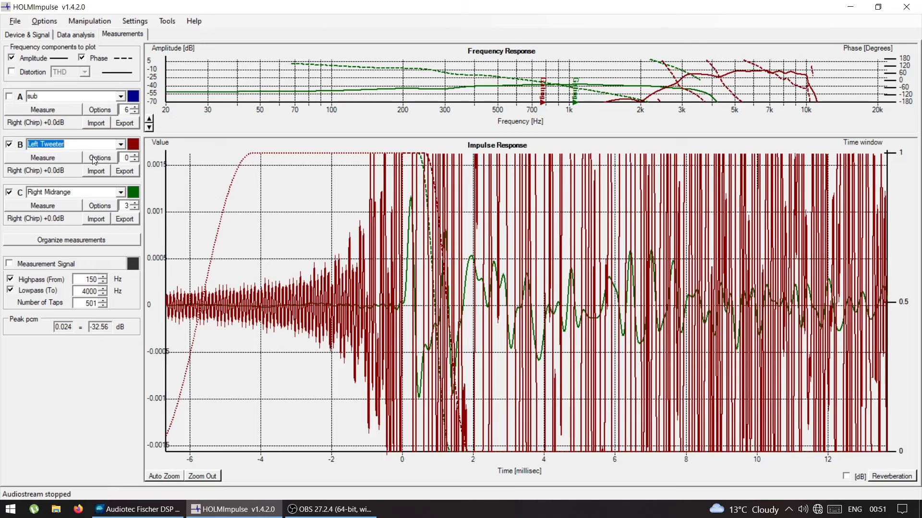
double_click(86, 280)
type("2000")
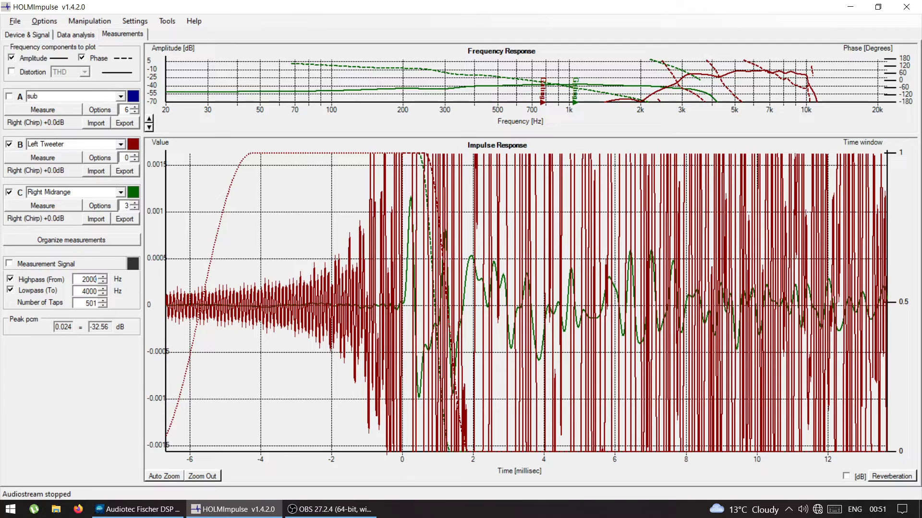
double_click(81, 291)
type("20000")
In the DSP PC-Tool, mute Output H (Front R Mid), unmute Output I (Front L High), and return to HOLMImpulse.
key("alt+Tab")
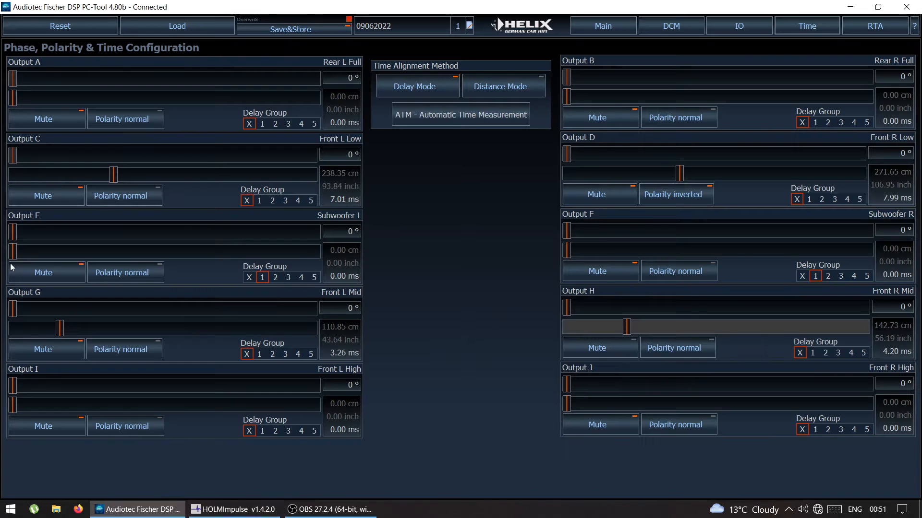
left_click(607, 28)
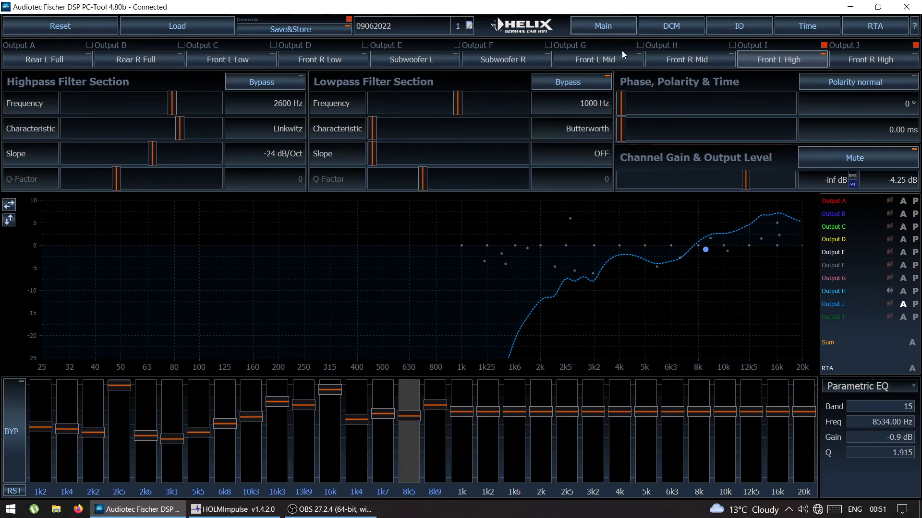
left_click(888, 291)
key("alt+Tab")
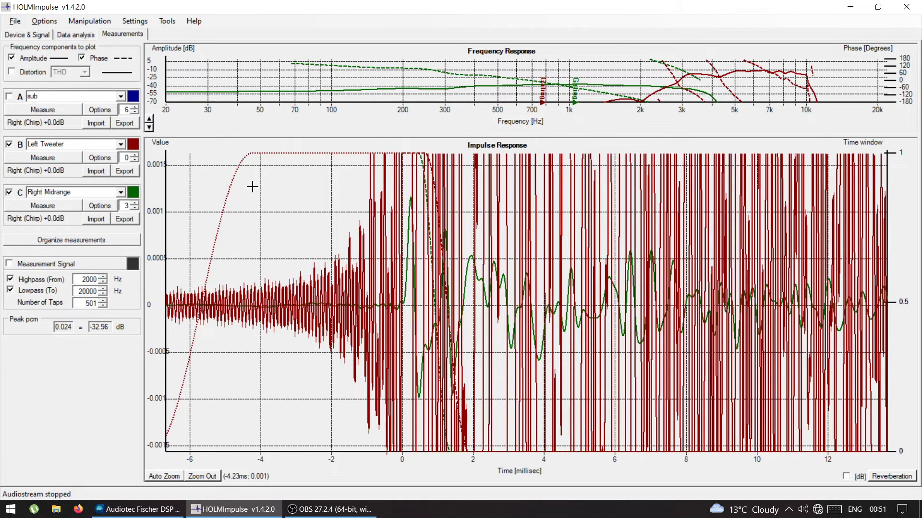
Measure Left Tweeter in slot B and toggle its trace to compare it with Right Midrange.
left_click(41, 158)
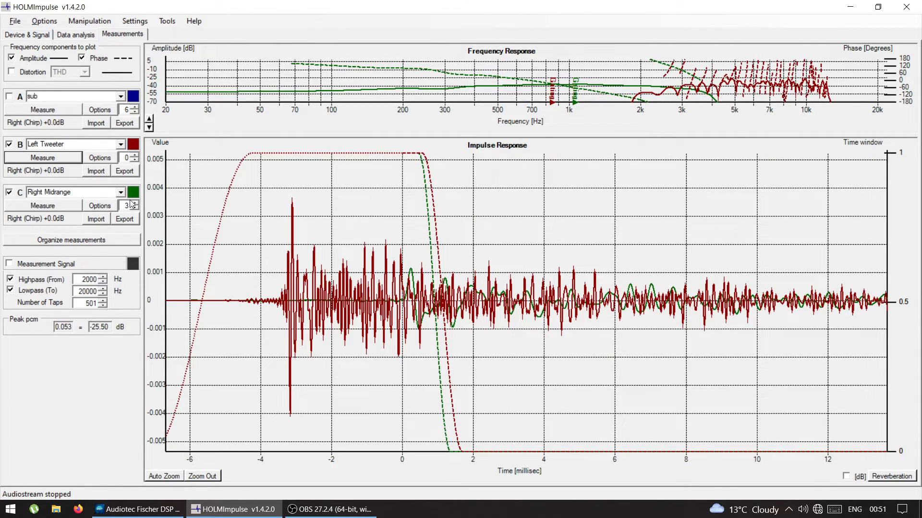
left_click(9, 145)
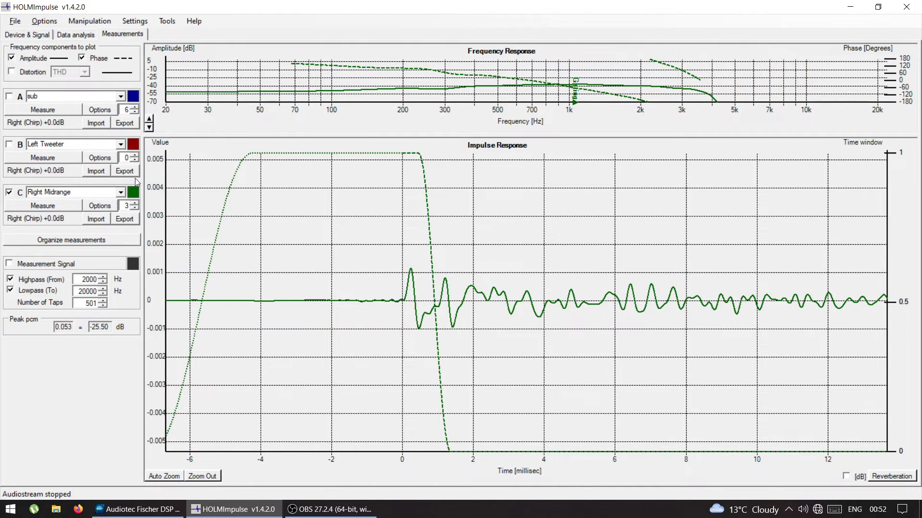
left_click(10, 144)
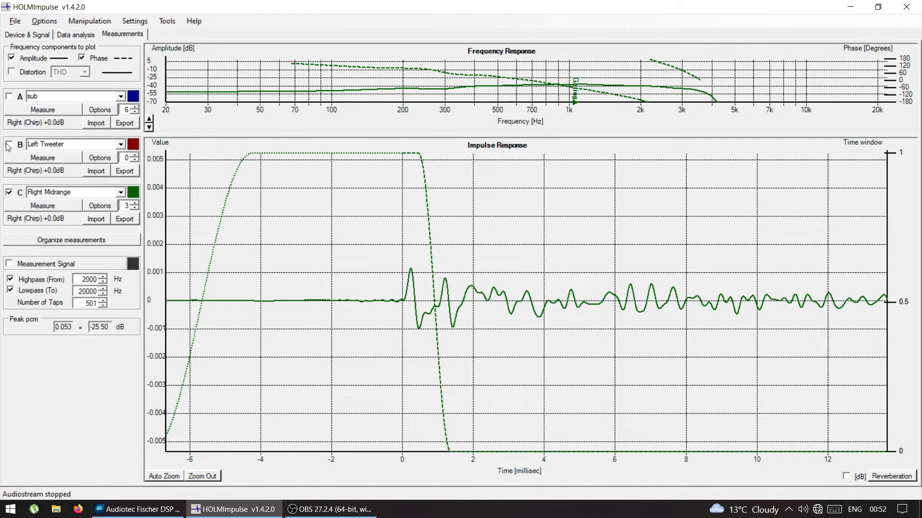
Plot only the Left Tweeter impulse, and in the DSP PC-Tool set the delay of Output I (Front L High) to 3.39 ms.
left_click(9, 192)
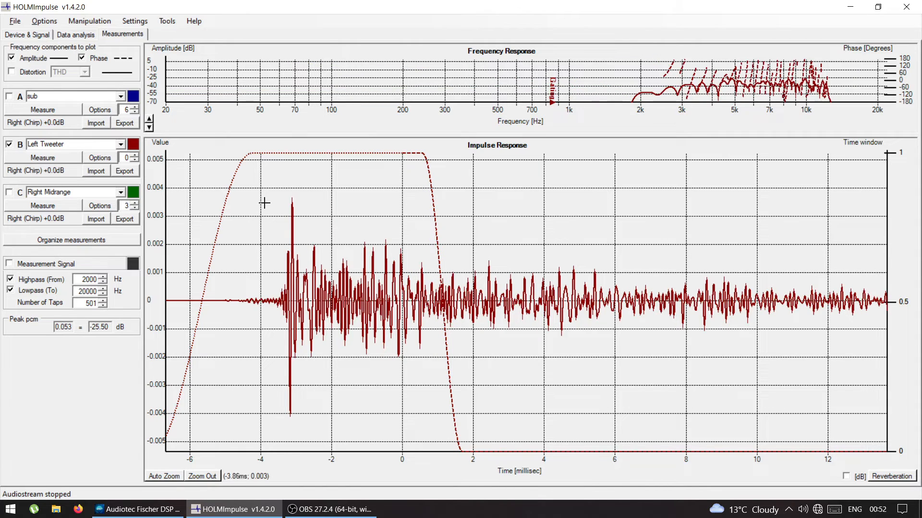
left_click_drag(251, 194, 463, 428)
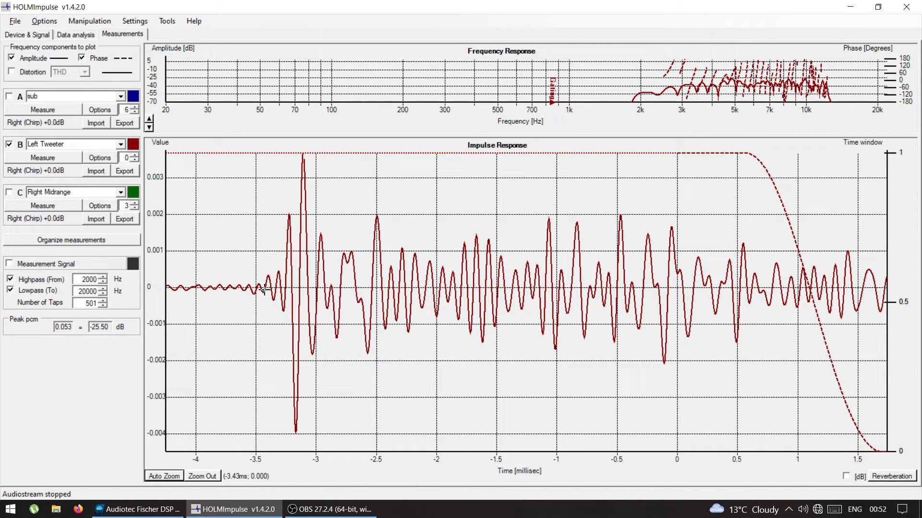
key("alt+Tab")
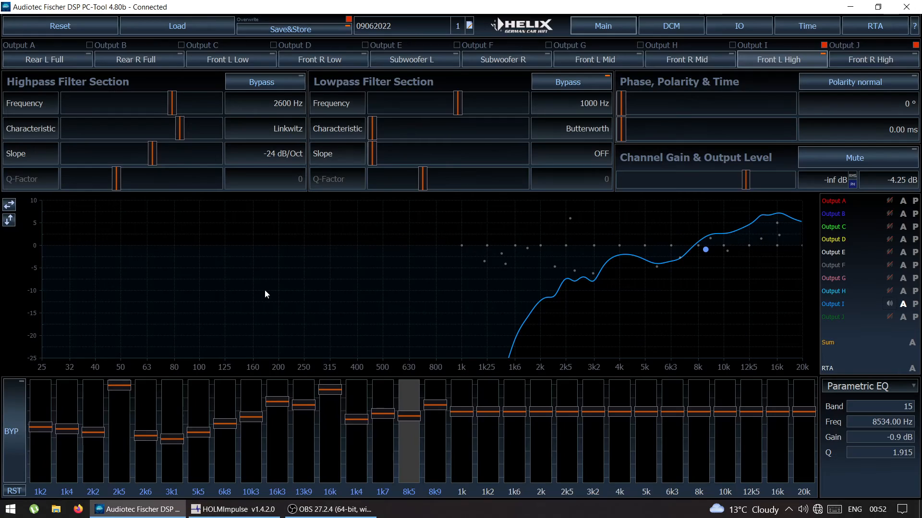
left_click(800, 28)
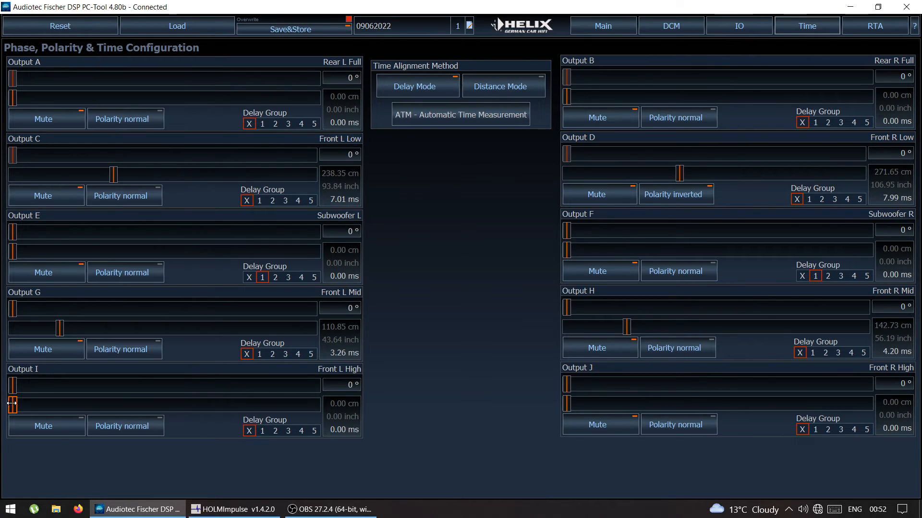
left_click_drag(12, 405, 60, 408)
Return to HOLMImpulse, remeasure Left Tweeter in slot B and examine the start of its impulse.
key("alt+Tab")
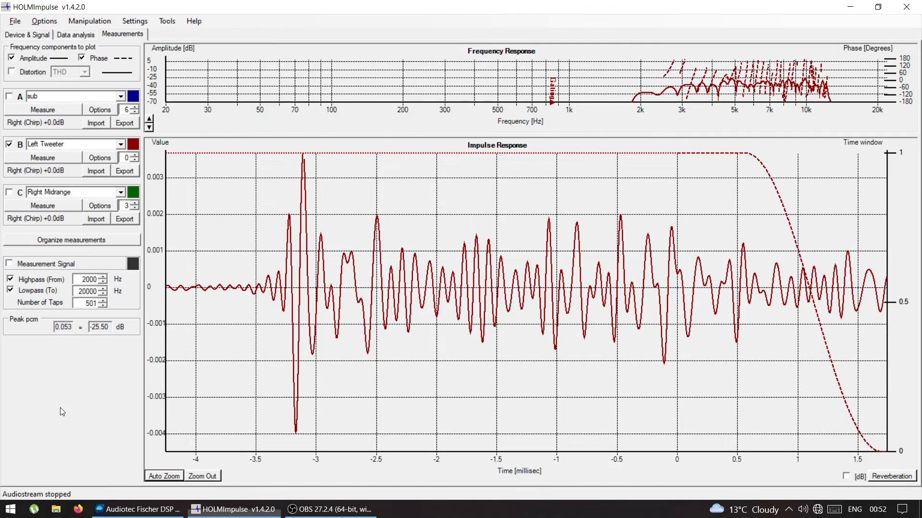
left_click(37, 160)
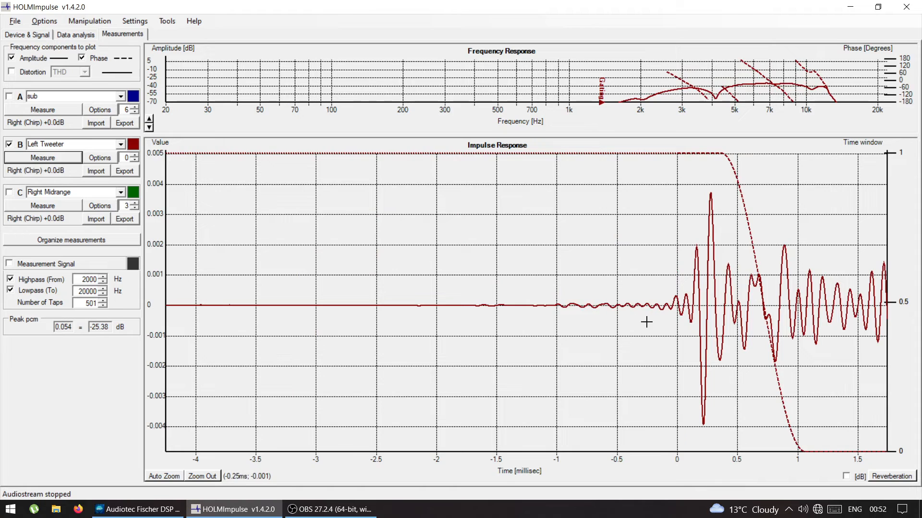
double_click(678, 326)
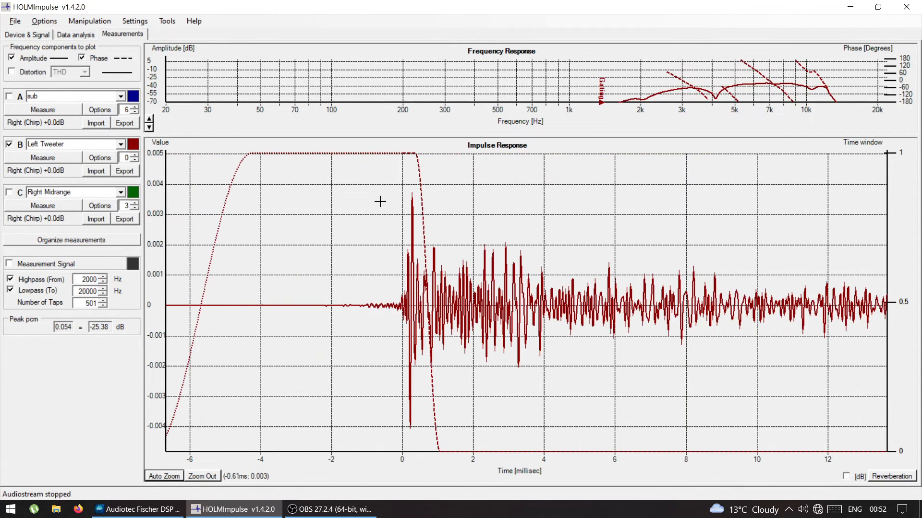
left_click_drag(515, 405, 525, 432)
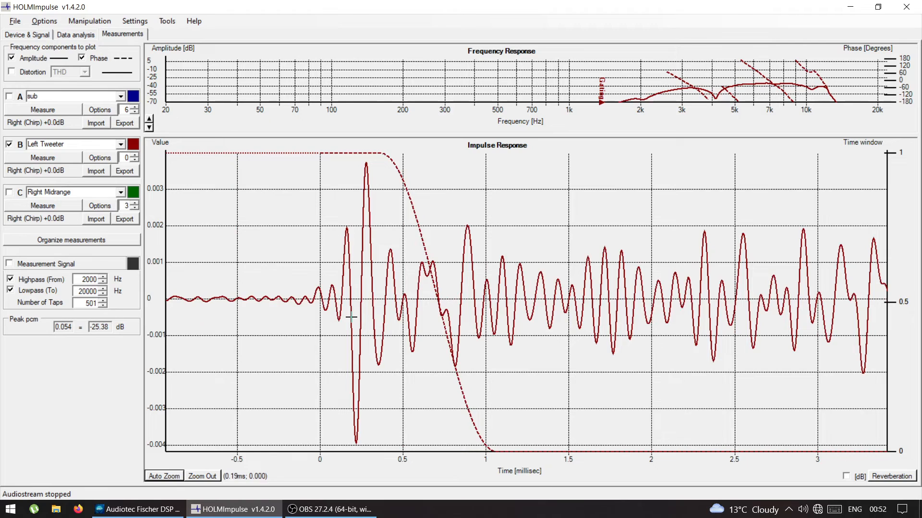
Load Right Tweeter into measurement slot C.
left_click(120, 192)
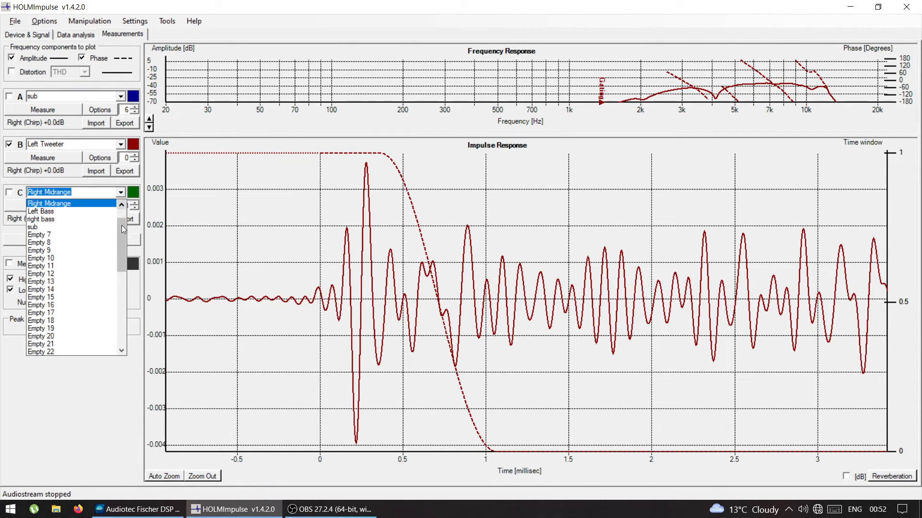
left_click_drag(122, 225, 120, 209)
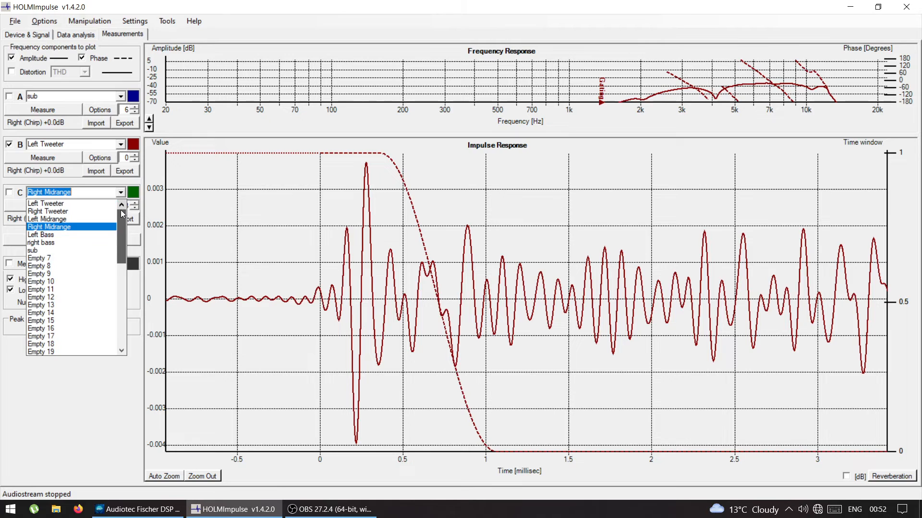
left_click(73, 211)
In the DSP PC-Tool, mute Output I (Front L High), unmute Output J (Front R High), and return to HOLMImpulse.
key("alt+Tab")
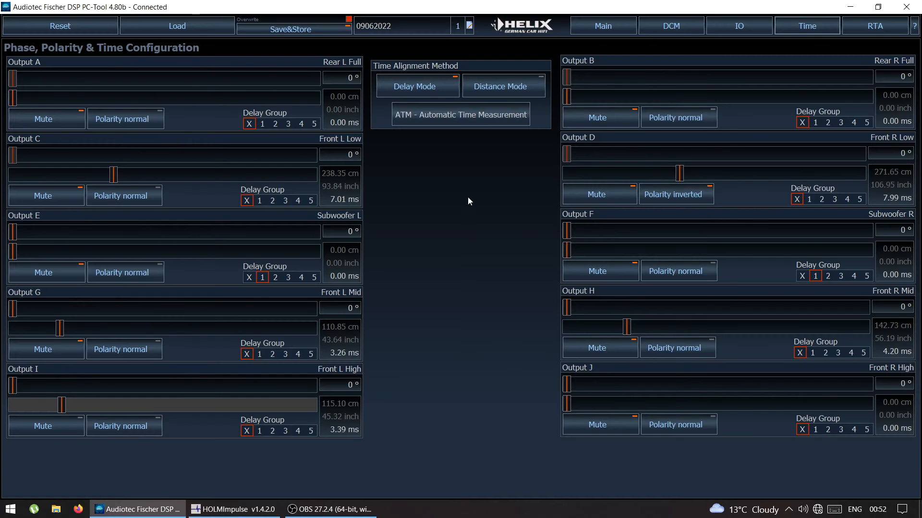
left_click(603, 25)
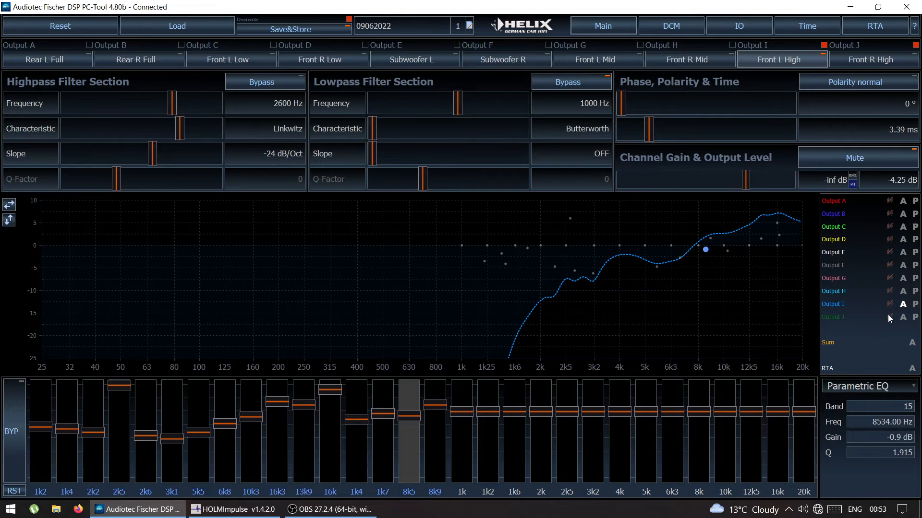
key("alt+Tab")
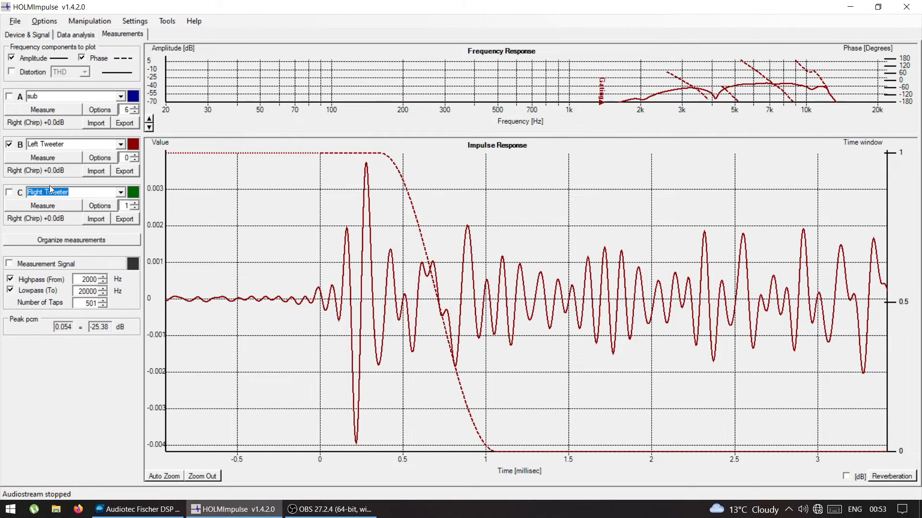
Show the Right Tweeter trace, measure it in slot C and examine where its impulse starts.
left_click(10, 192)
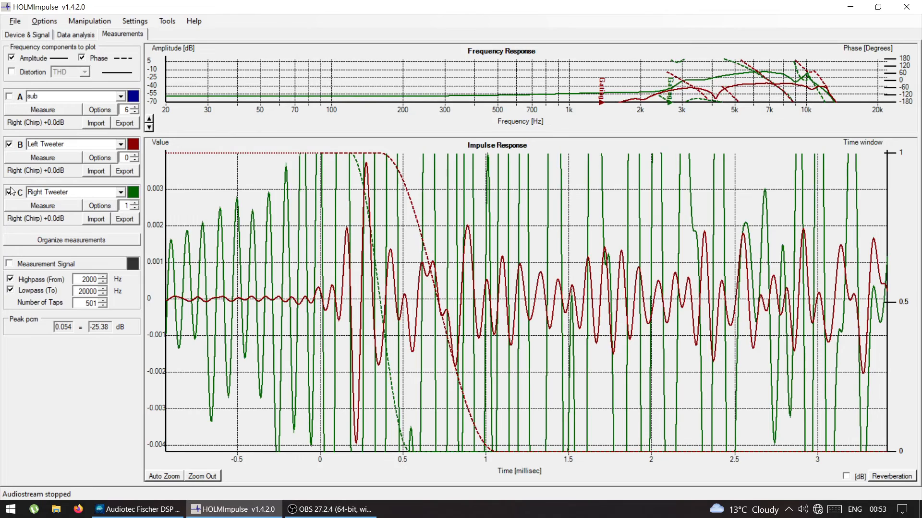
left_click(26, 207)
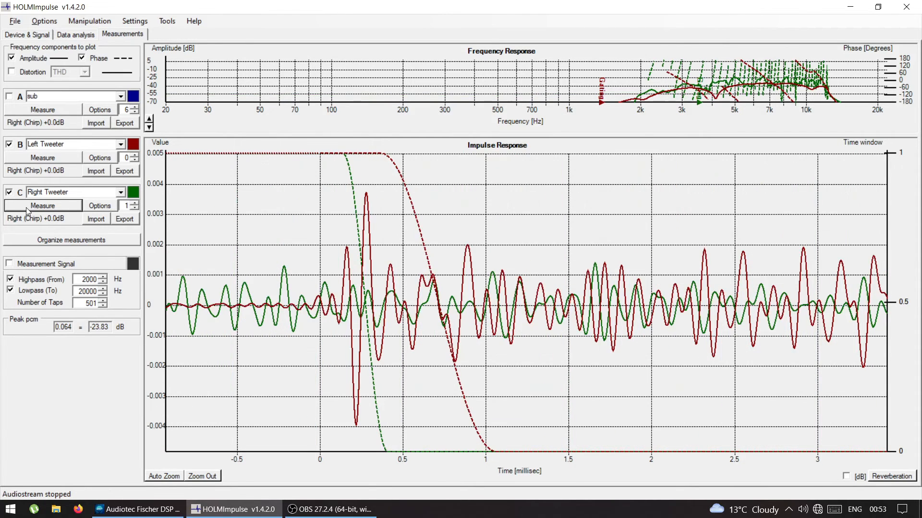
left_click(164, 476)
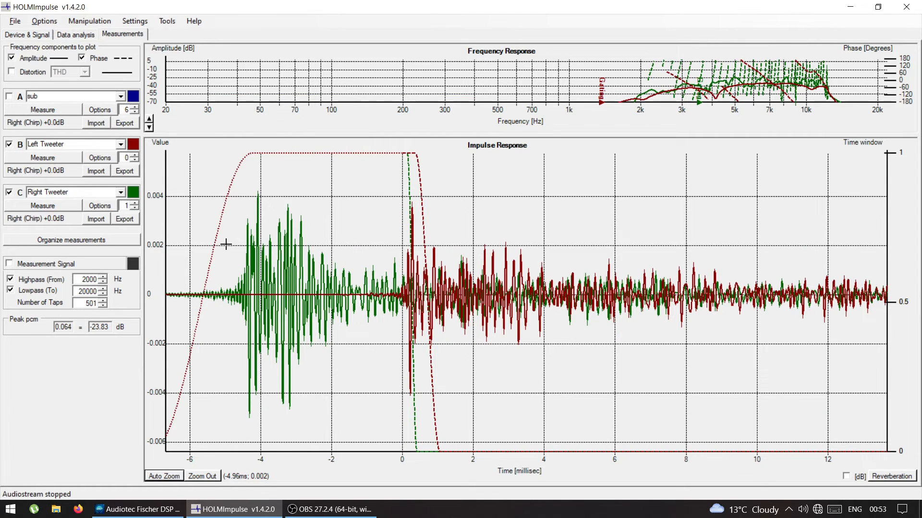
left_click_drag(218, 196, 393, 435)
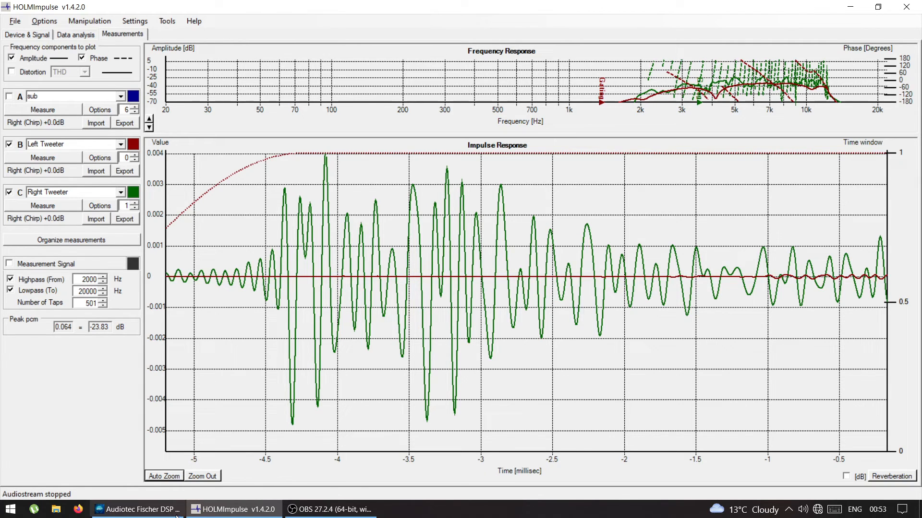
In the DSP PC-Tool, set the delay of Output J (Front R High) to 4.71 ms after rechecking the impulse start in HOLMImpulse.
left_click(129, 515)
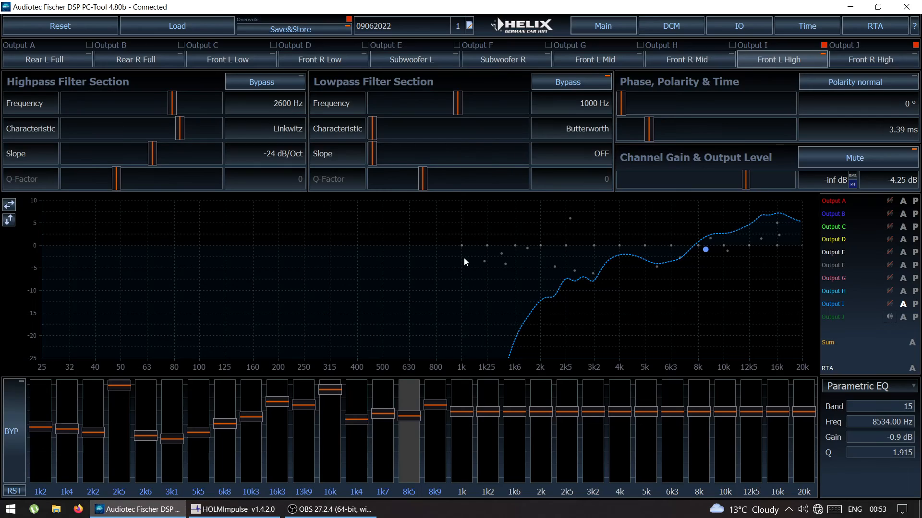
left_click(791, 22)
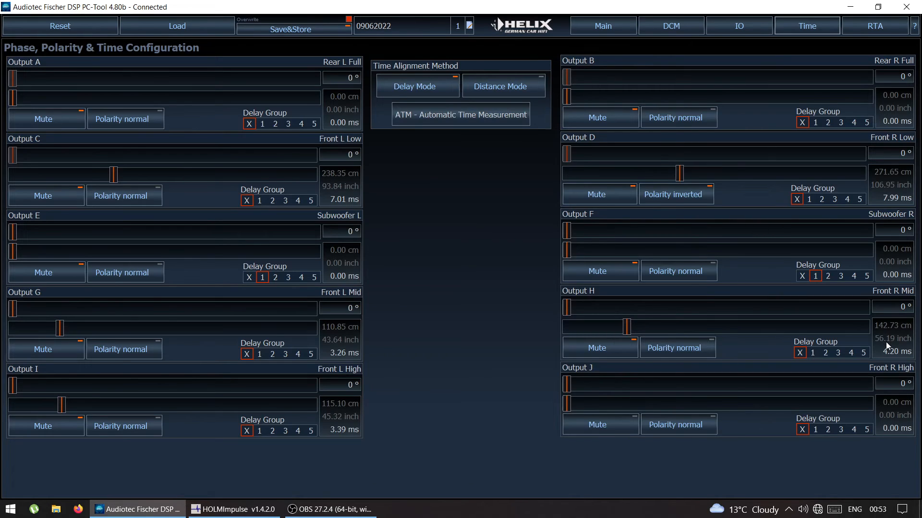
key("alt+Tab")
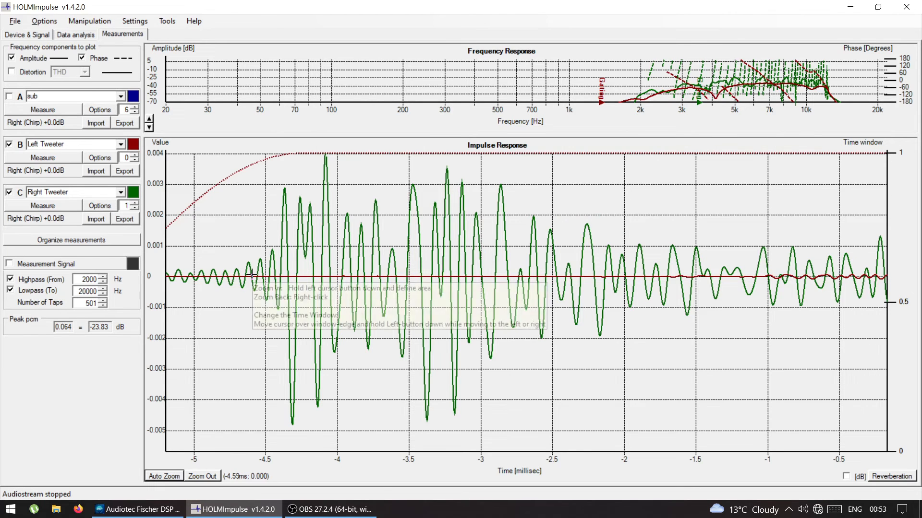
key("alt+Tab")
left_click_drag(567, 407, 634, 410)
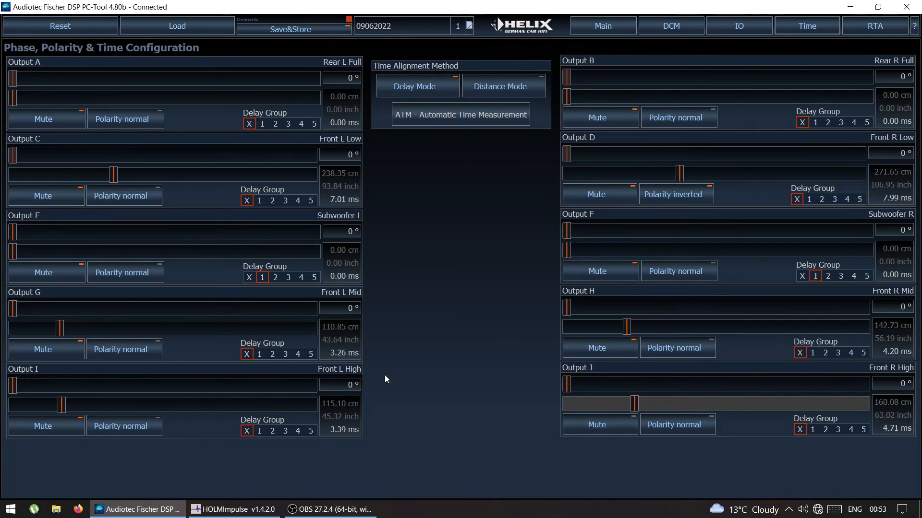
Return to HOLMImpulse, remeasure Right Tweeter in slot C and compare its impulse start with Left Tweeter.
key("alt+Tab")
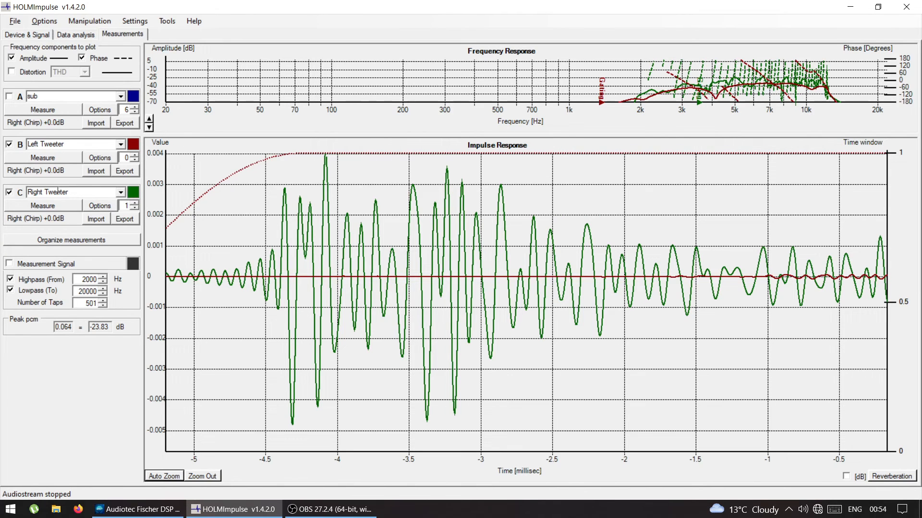
left_click(42, 205)
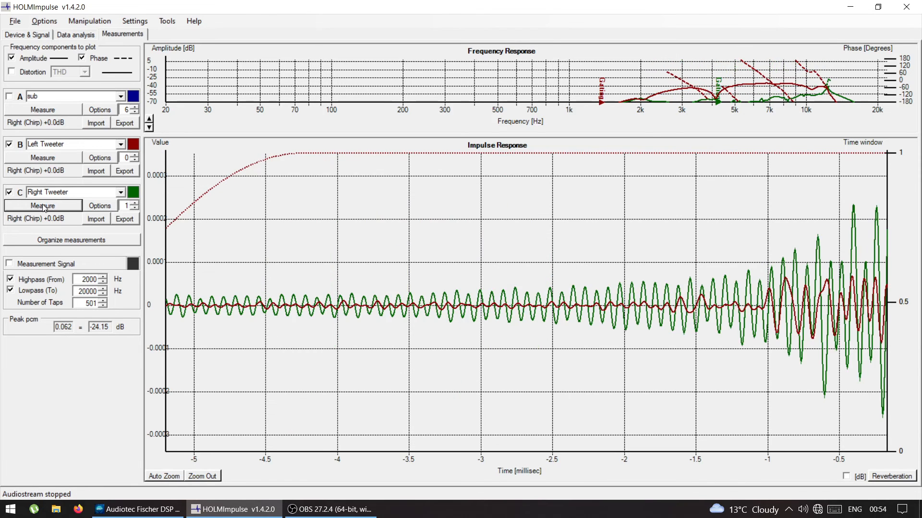
double_click(622, 281)
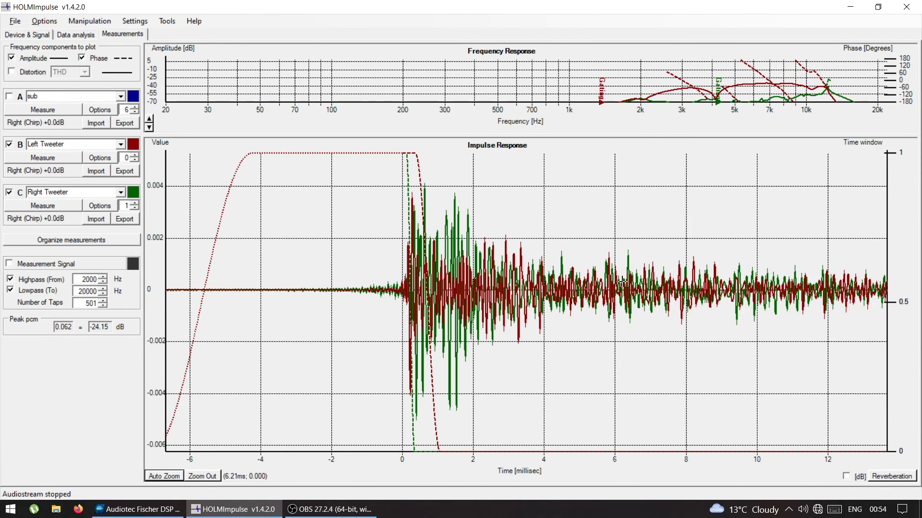
left_click_drag(384, 181, 578, 429)
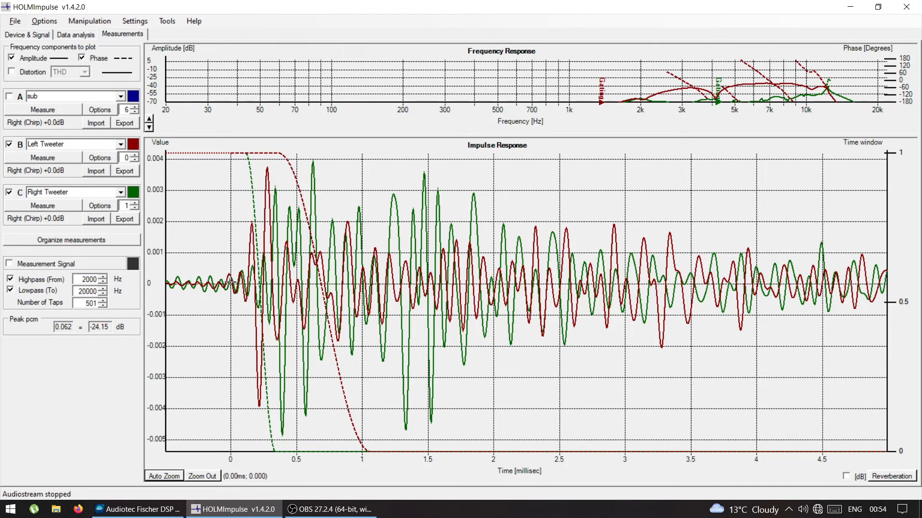
right_click(231, 282)
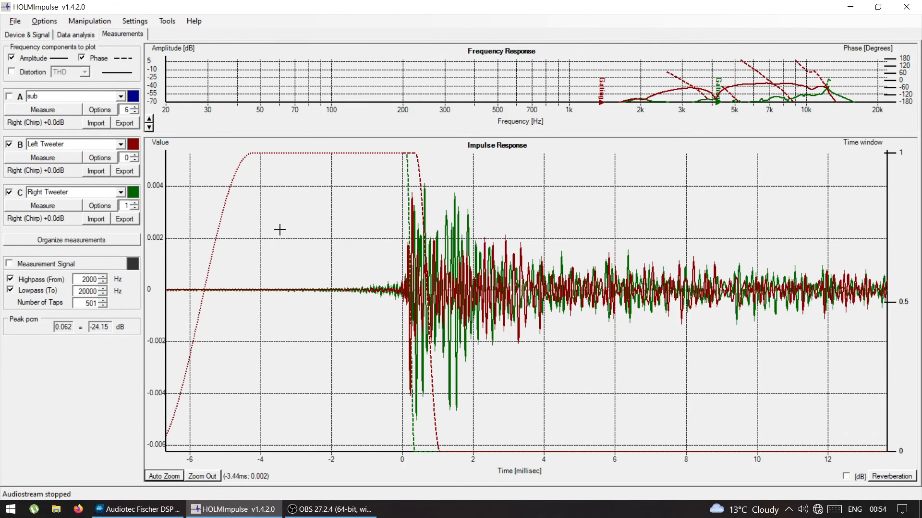
Load Left Midrange into slot B and Right Midrange into slot C to compare their impulse alignment.
left_click(120, 145)
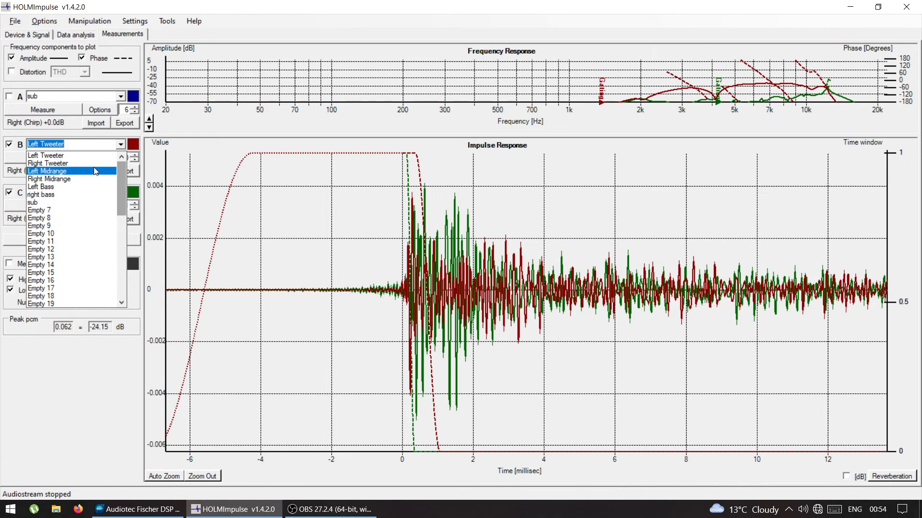
left_click(96, 171)
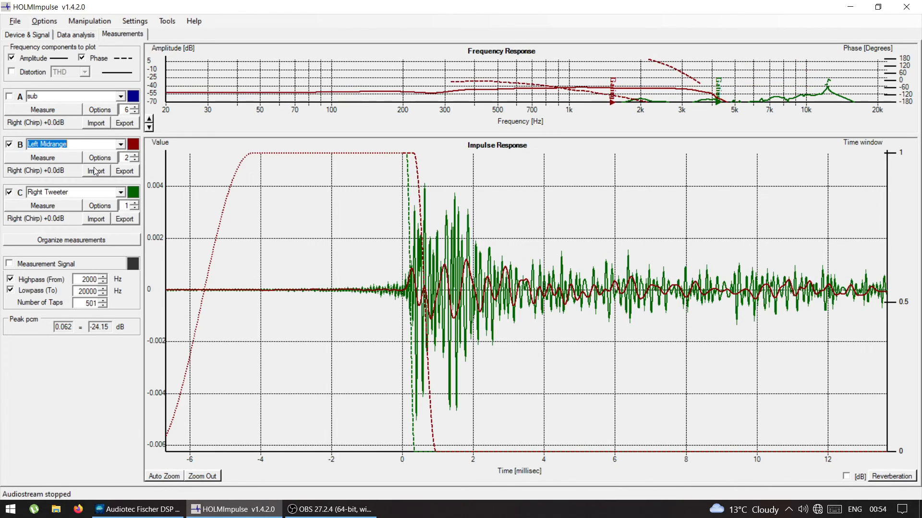
left_click(121, 193)
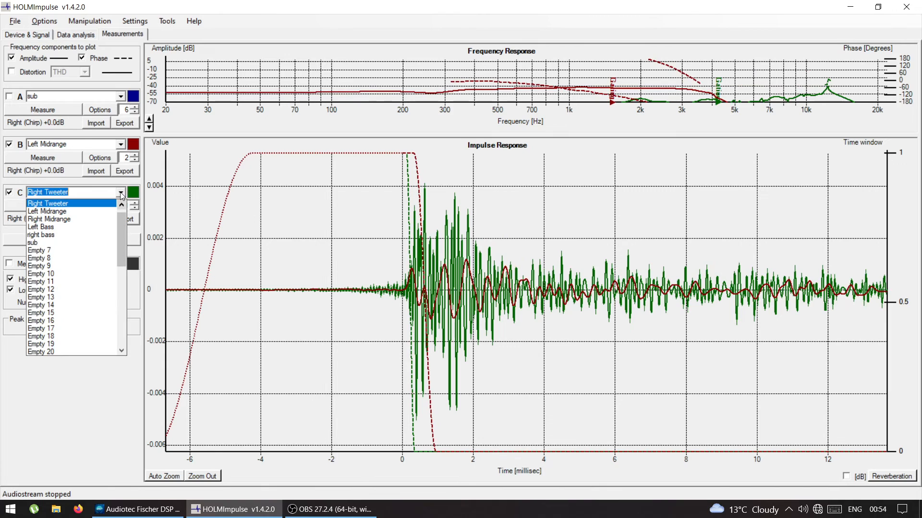
left_click(85, 220)
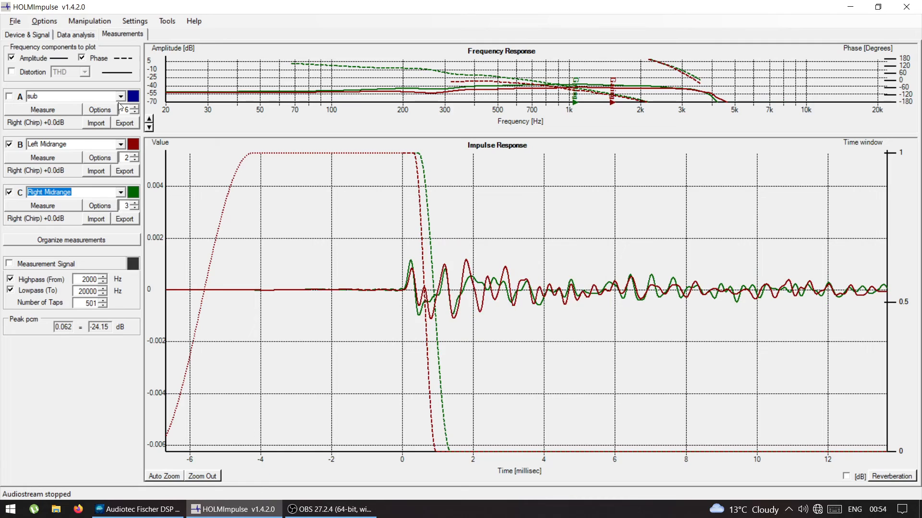
Load Left Bass into slot B and right bass into slot C to compare their impulses at a fitted scale.
left_click(121, 144)
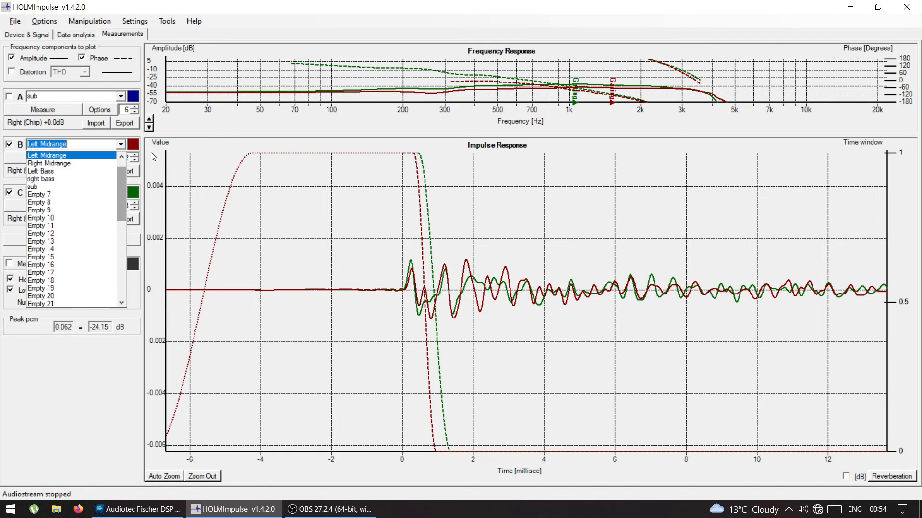
left_click(121, 157)
left_click(121, 156)
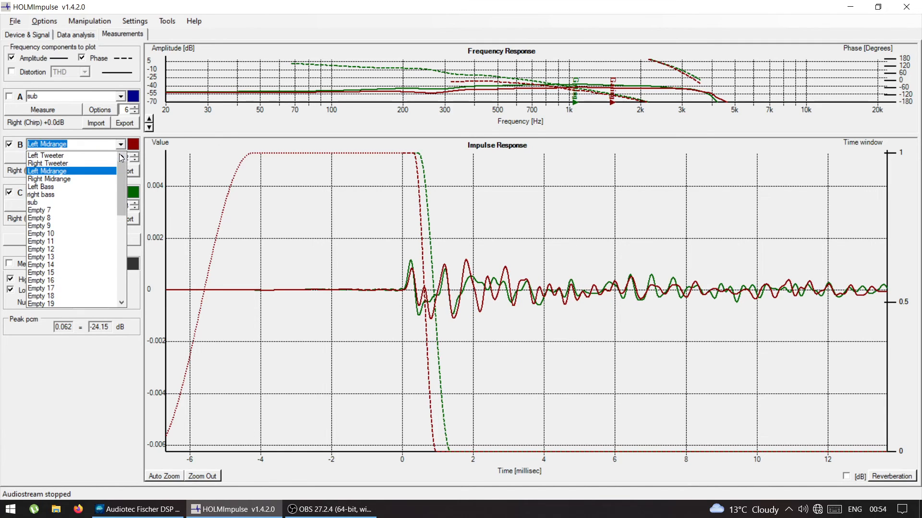
left_click(71, 187)
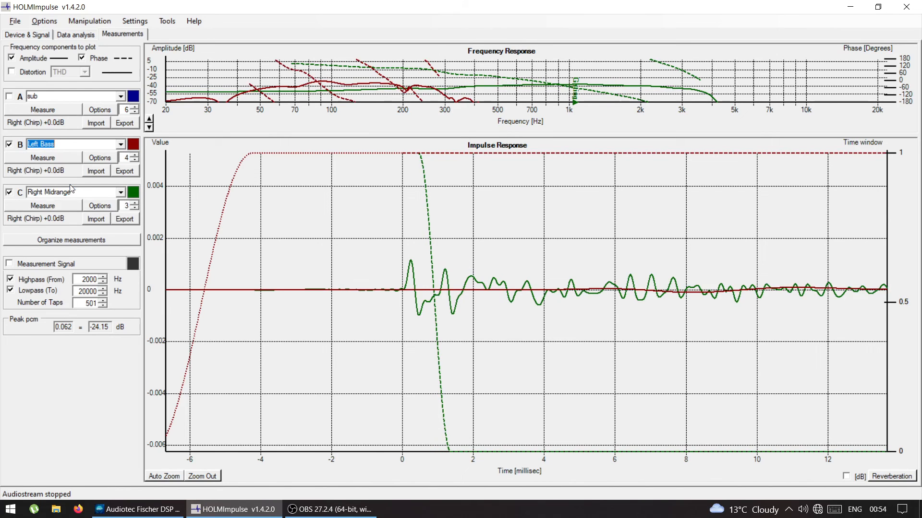
left_click(120, 194)
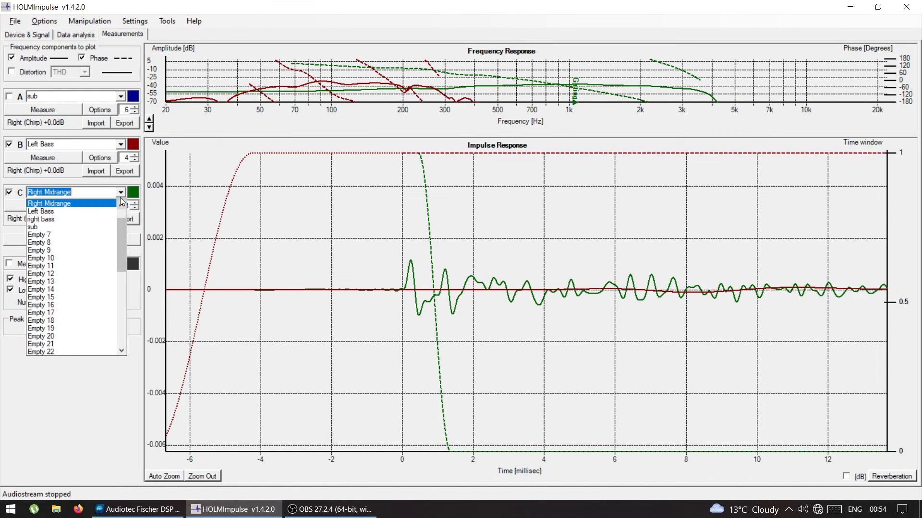
left_click(102, 220)
left_click(491, 273)
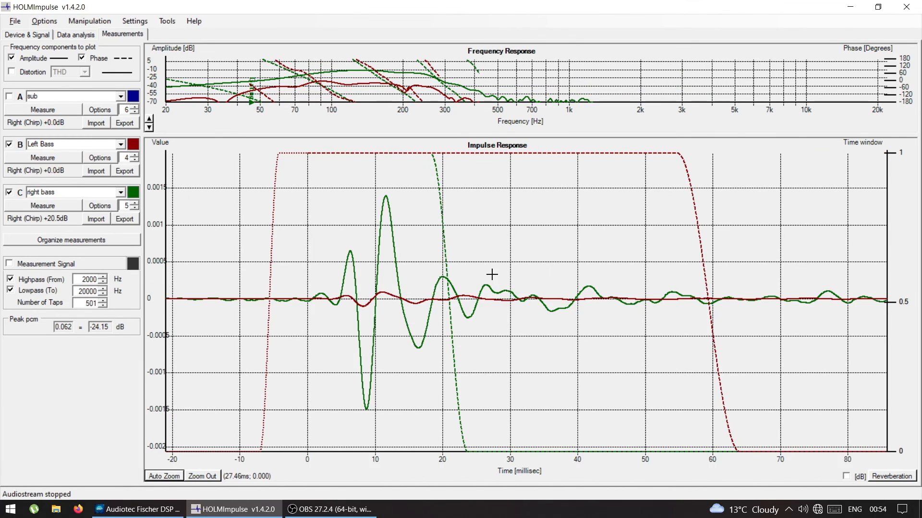
Check Left Bass's measurement options, then set the normalization offset of right bass in slot C to 0 dB.
left_click(102, 158)
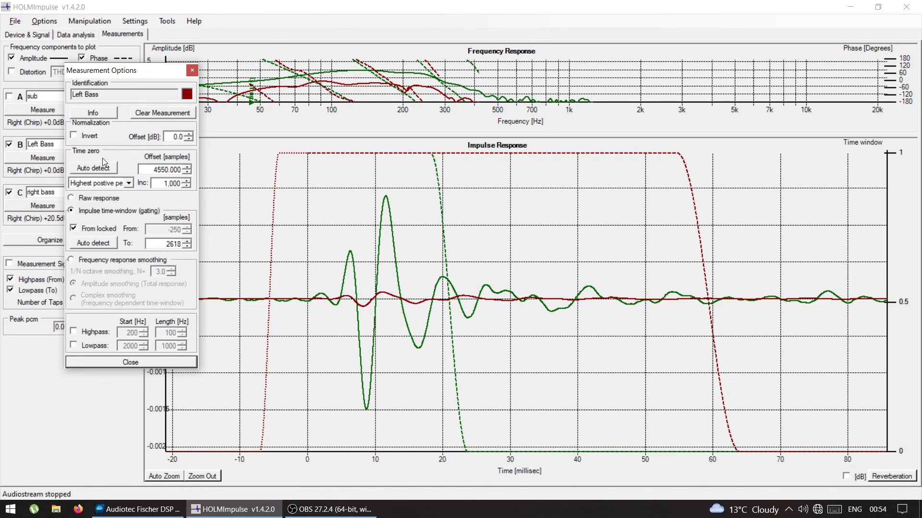
left_click(191, 71)
left_click(95, 205)
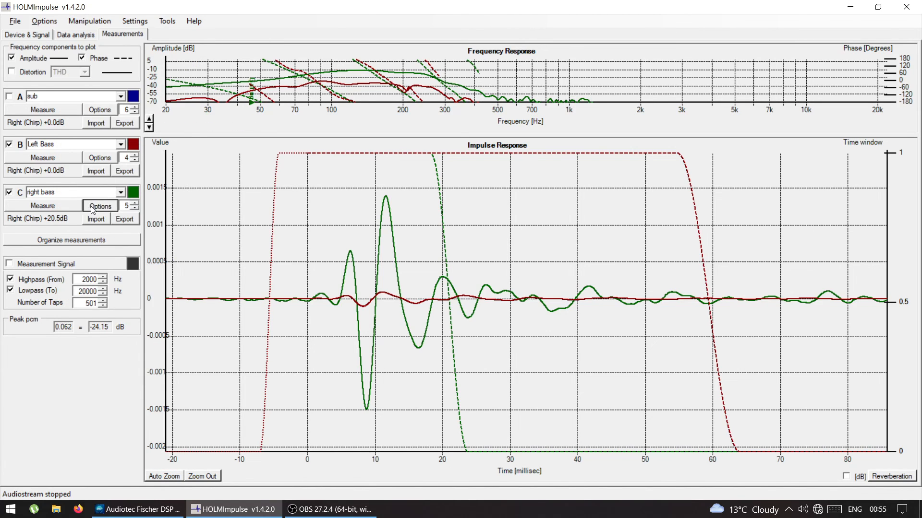
double_click(155, 122)
type("0")
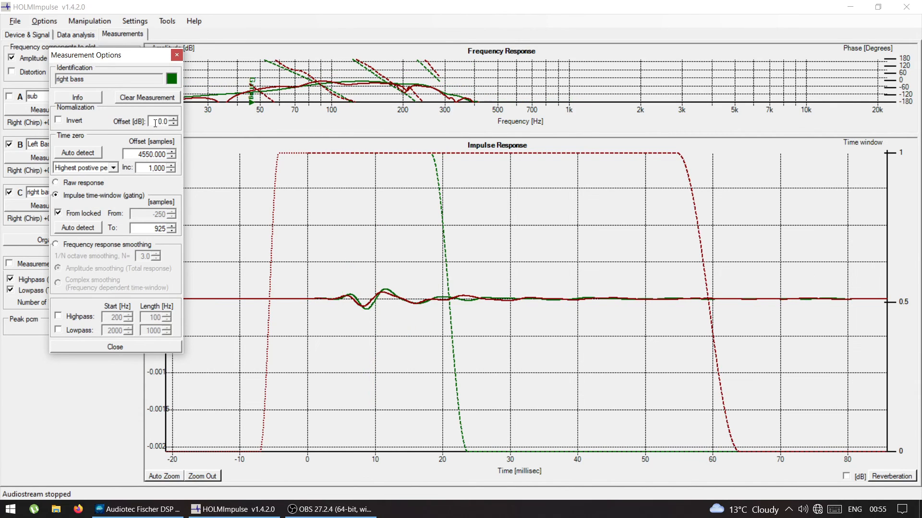
left_click(177, 55)
Show the sub measurement alongside both bass measurements and compare their impulses between about -8 and 98 ms.
double_click(405, 313)
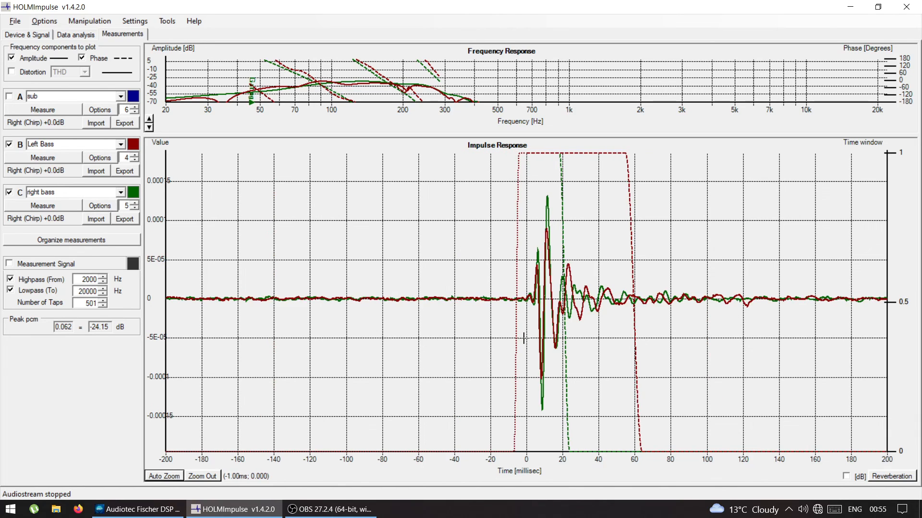
left_click(9, 97)
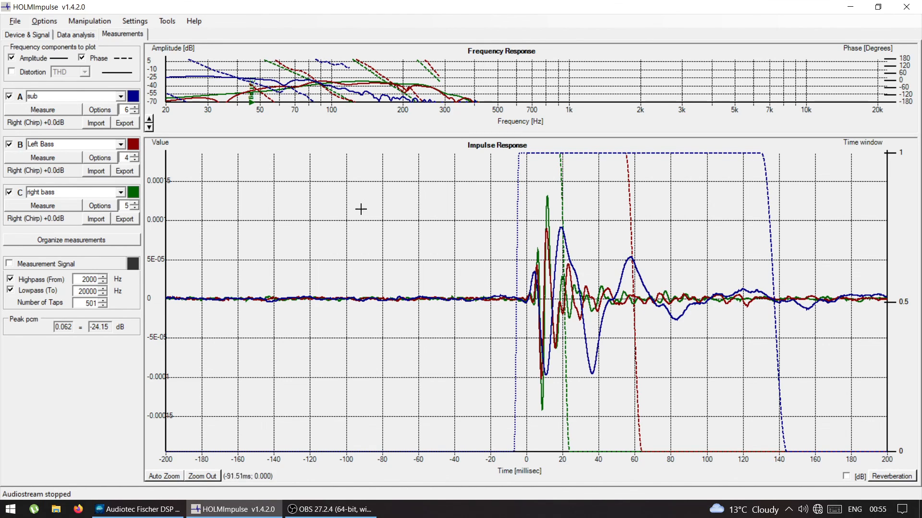
left_click_drag(512, 192, 704, 442)
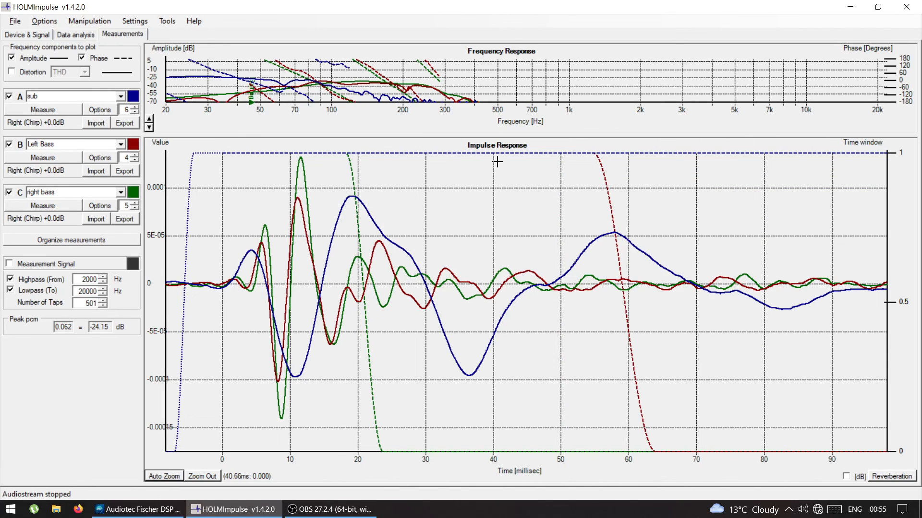
Hide the amplitude curves and compare the phase of the sub and both basses in an enlarged frequency response, then enlarge the impulse response.
left_click_drag(499, 135, 495, 349)
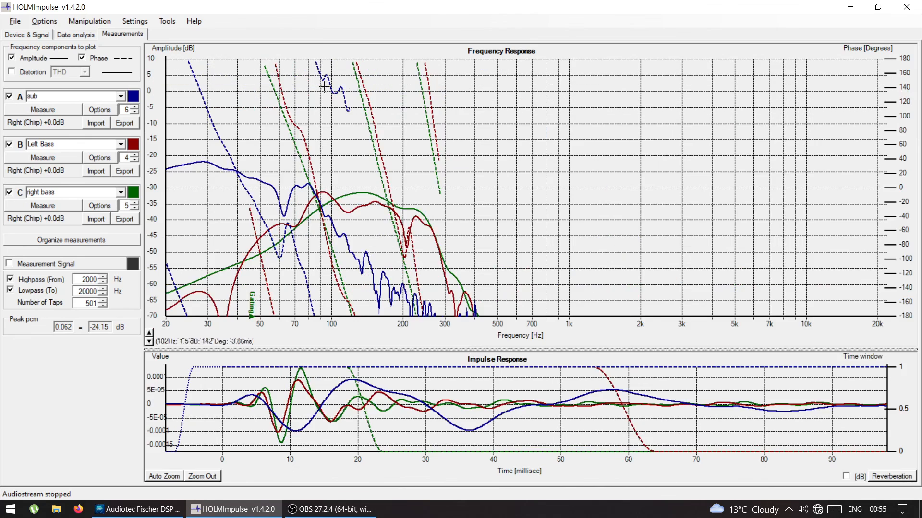
left_click_drag(294, 167, 366, 181)
left_click(12, 57)
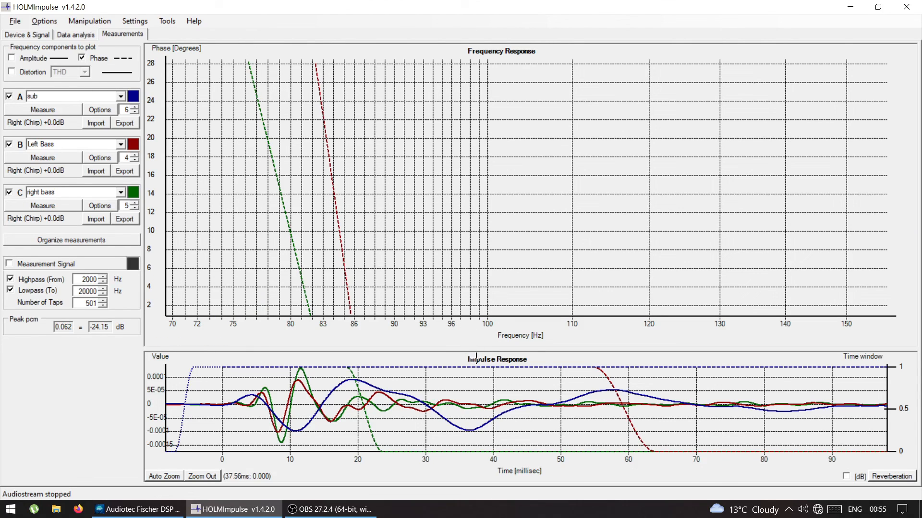
right_click(411, 260)
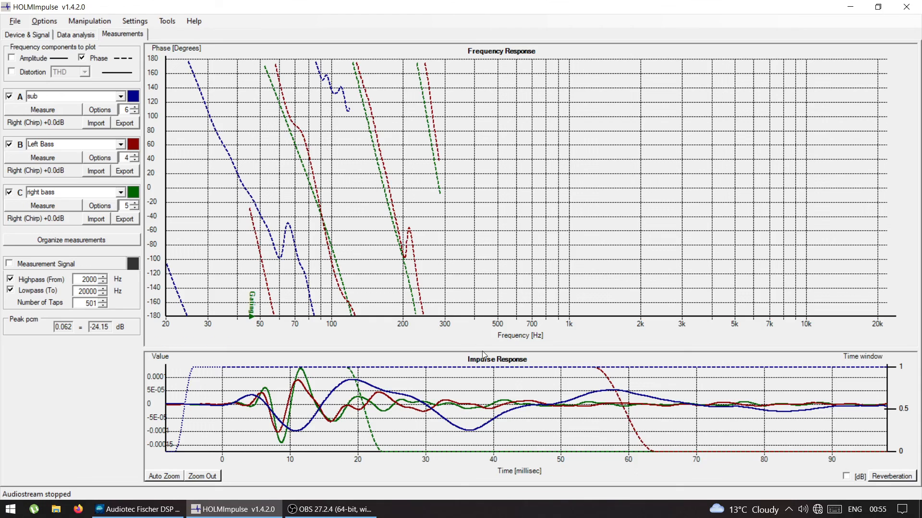
left_click_drag(484, 349, 483, 182)
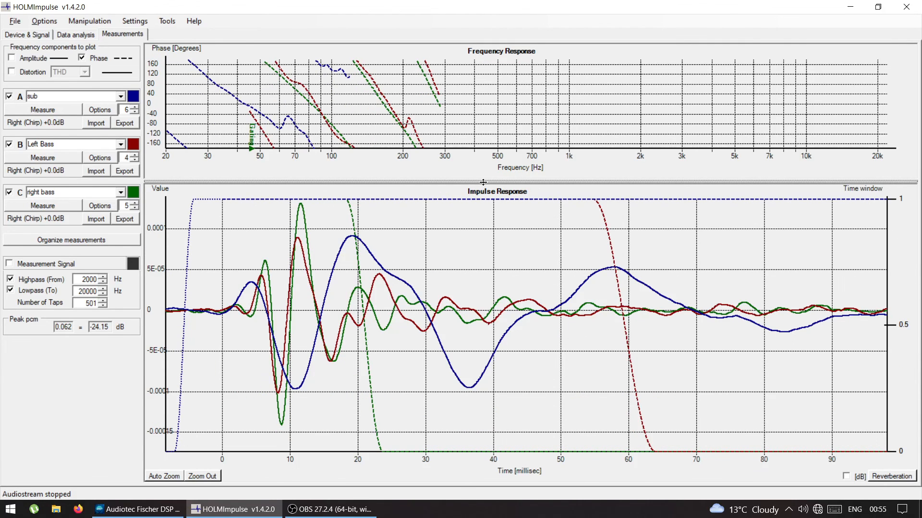